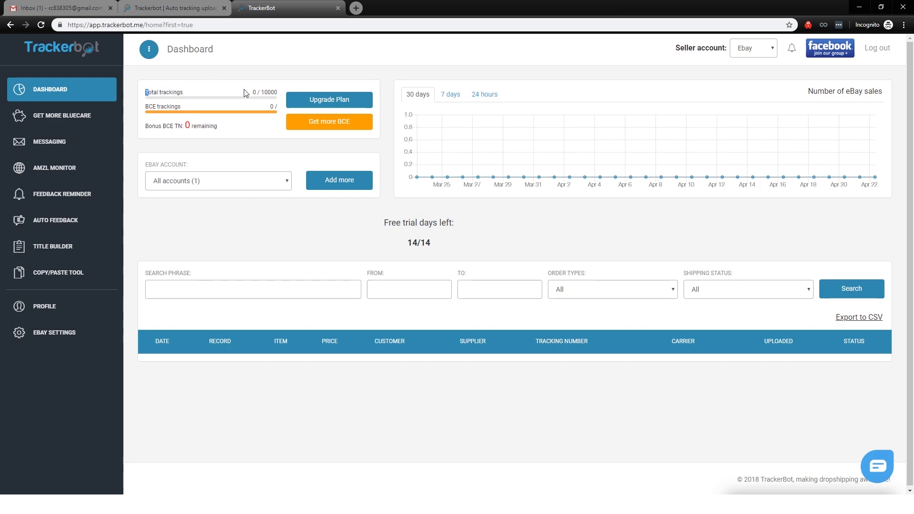
Review the dashboard's trackings summary, then scroll through the pricing plans page and return
triple_click(281, 98)
click(282, 87)
key(ctrl+shift+Page_Up)
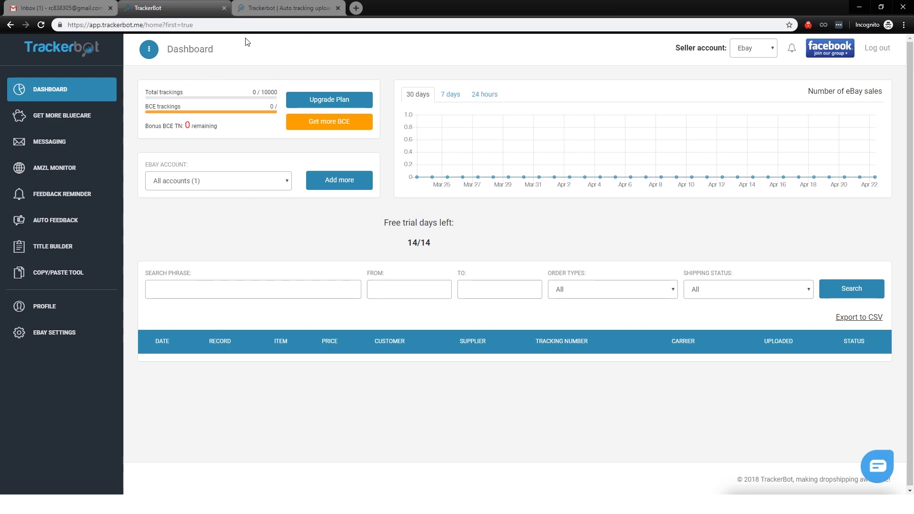
click(282, 13)
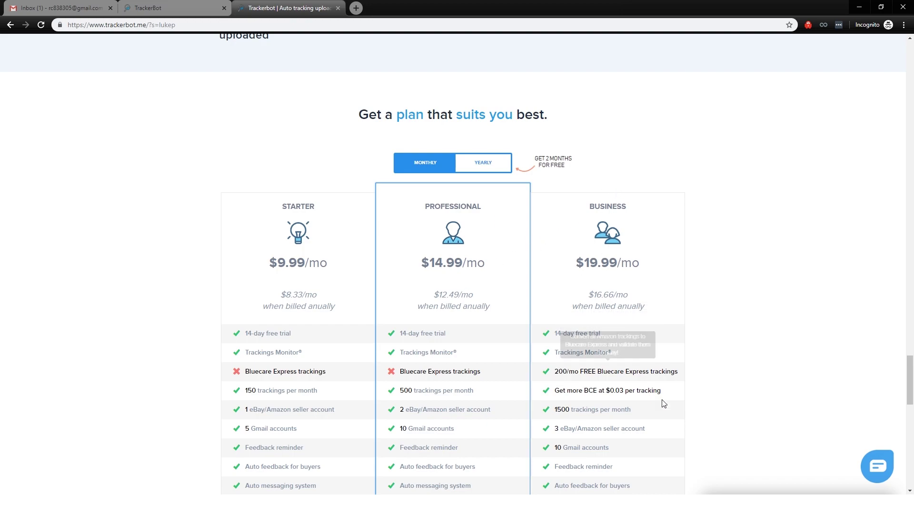
mouse_move(549, 376)
drag(549, 376, 687, 379)
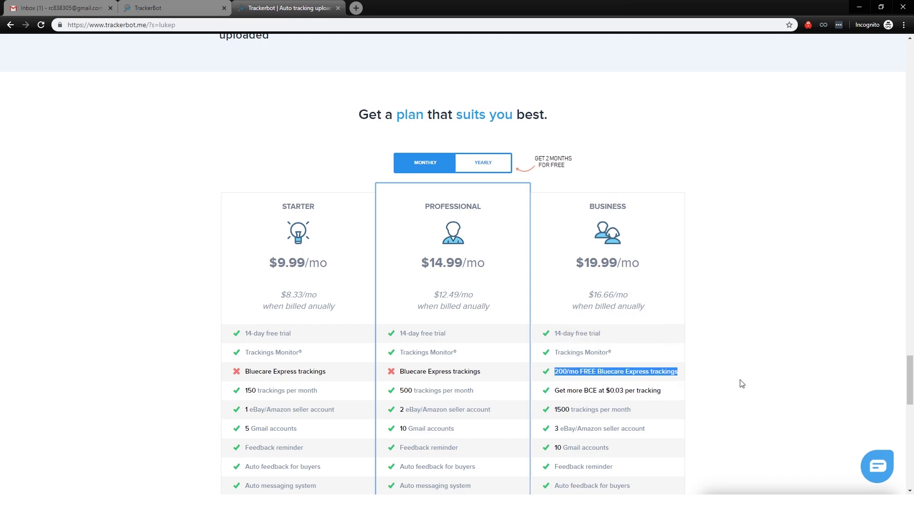
click(702, 268)
scroll(433, 85, down, 2)
scroll(393, 425, down, 7)
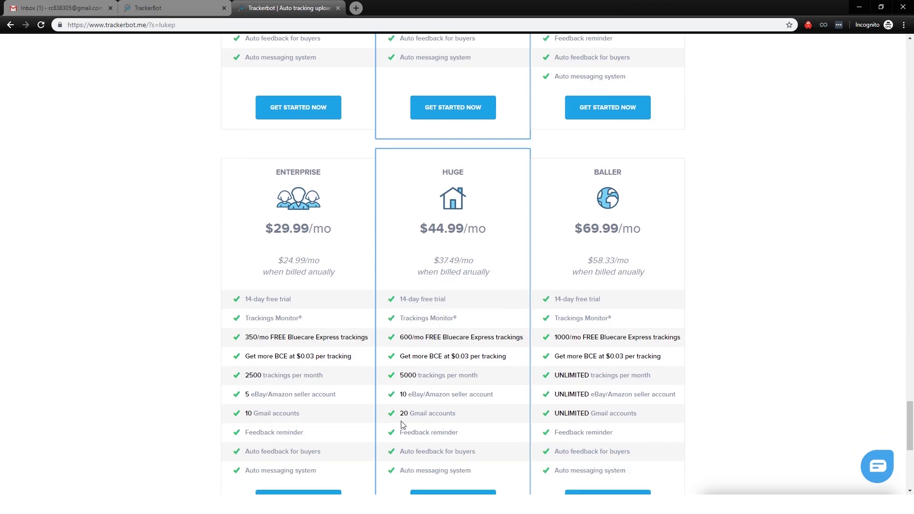
scroll(577, 165, up, 8)
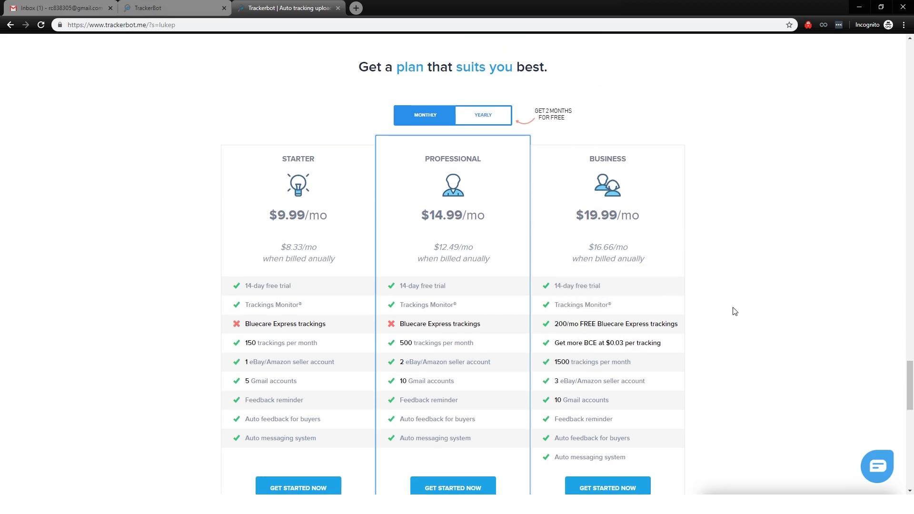
click(164, 6)
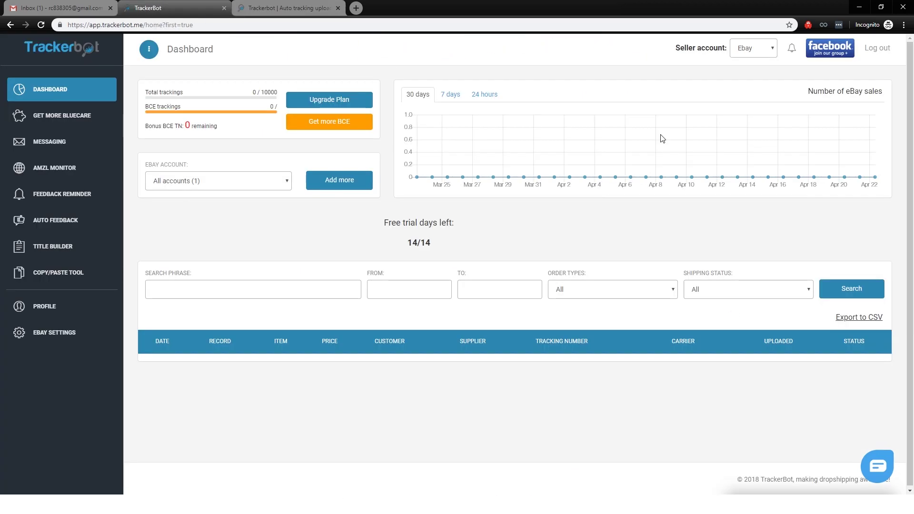
Highlight the Total trackings 0 / 10000 and BCE trackings lines against the pricing plans
drag(262, 92, 220, 126)
click(241, 111)
click(277, 110)
drag(137, 107, 274, 127)
click(199, 89)
triple_click(277, 95)
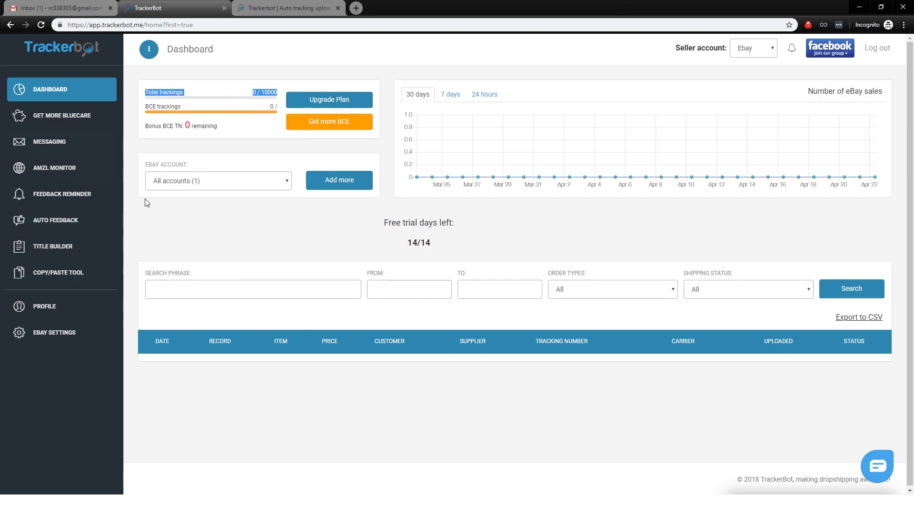
click(301, 101)
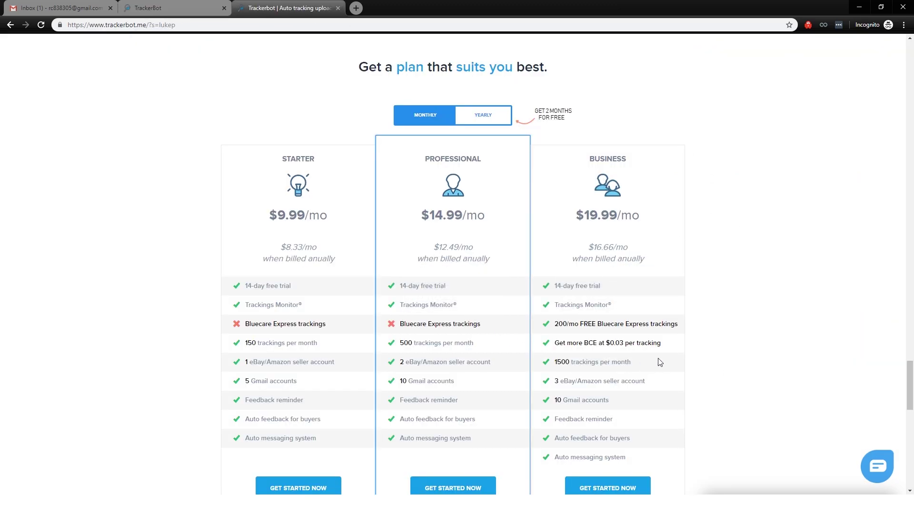
click(171, 8)
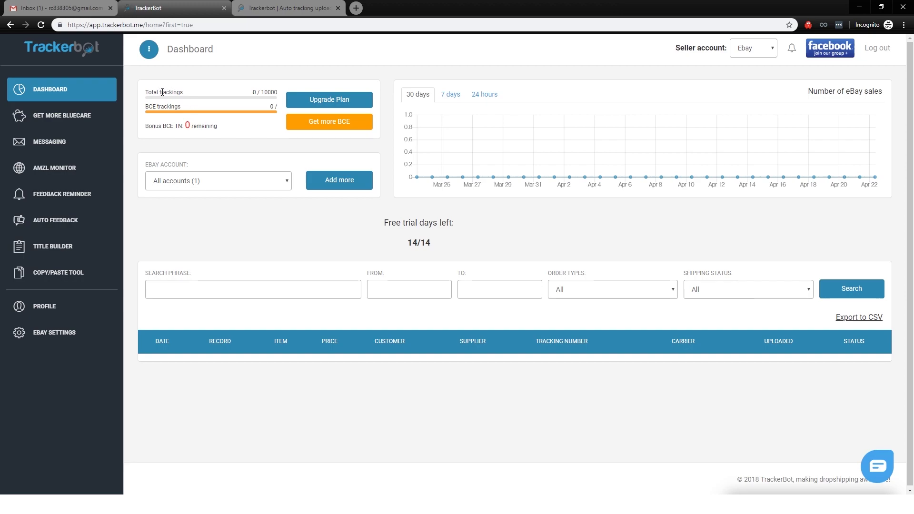
Compare the BCE tracking counts with the Business plan's 200/mo Bluecare allowance
drag(168, 92, 290, 85)
click(290, 87)
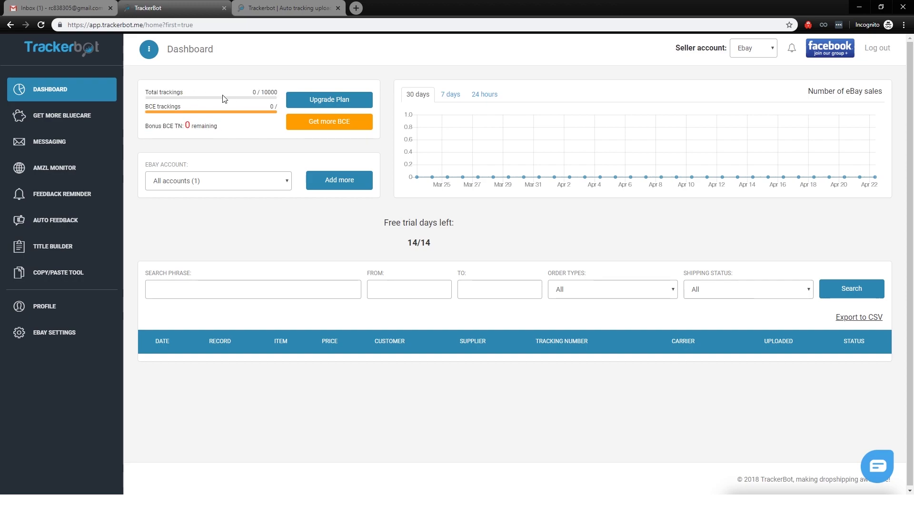
drag(234, 86, 192, 102)
click(192, 101)
drag(284, 100, 242, 93)
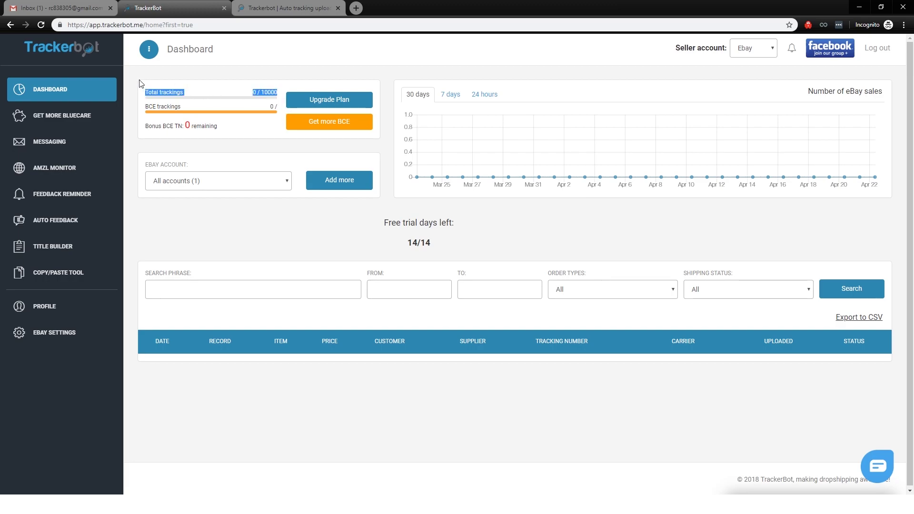
drag(146, 110, 281, 106)
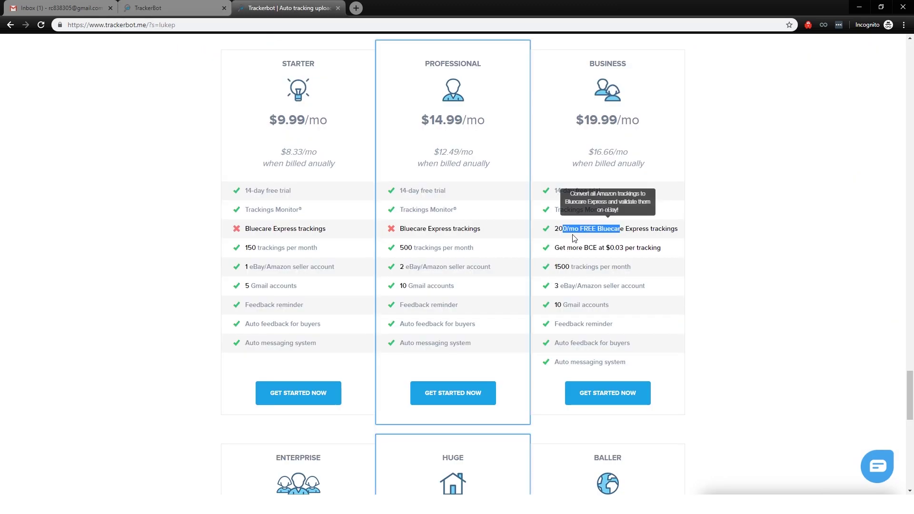
drag(619, 228, 576, 228)
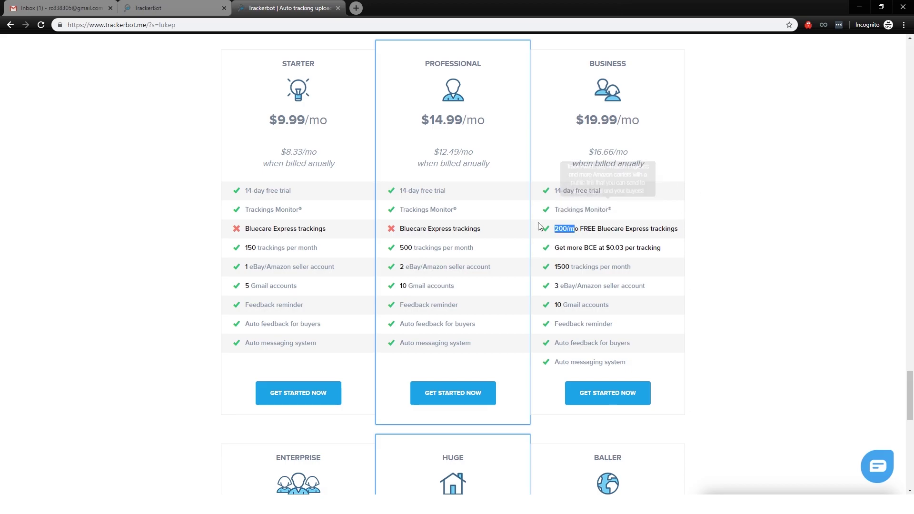
click(181, 5)
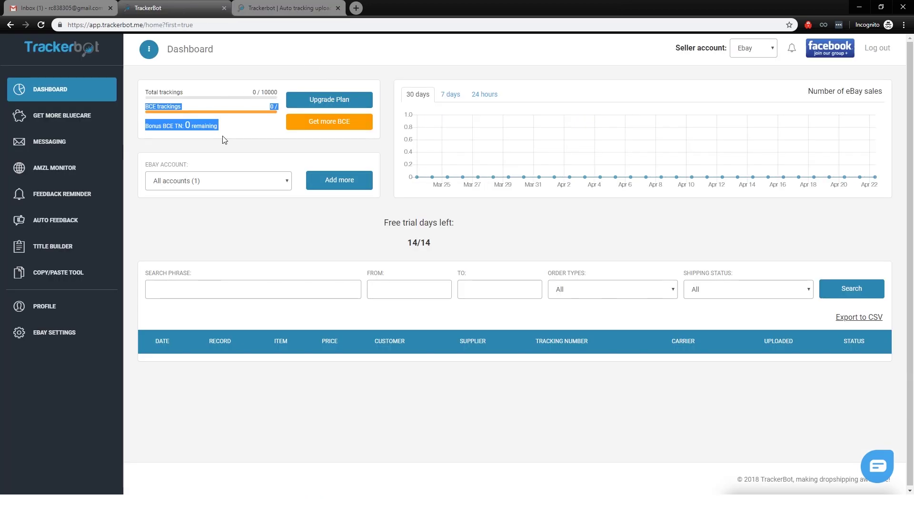
click(203, 151)
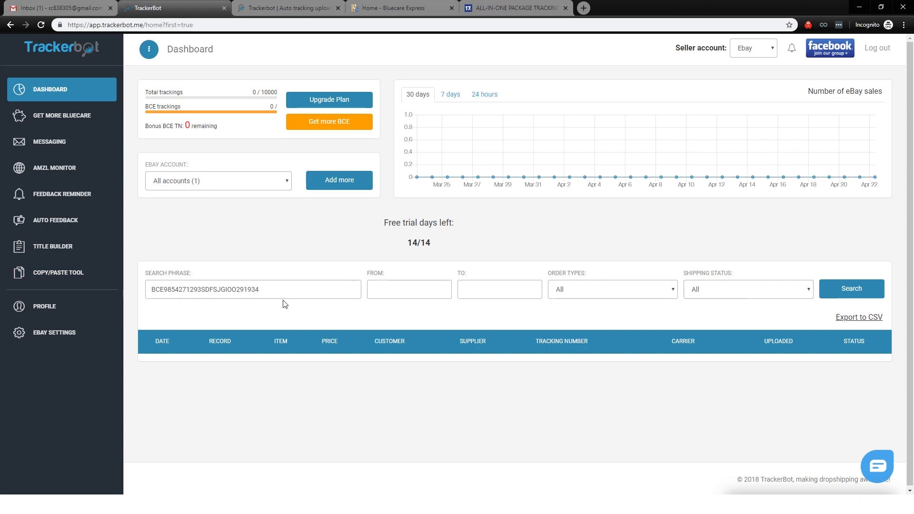
Clear the tracking number from the dashboard's search phrase field
drag(305, 287, 104, 292)
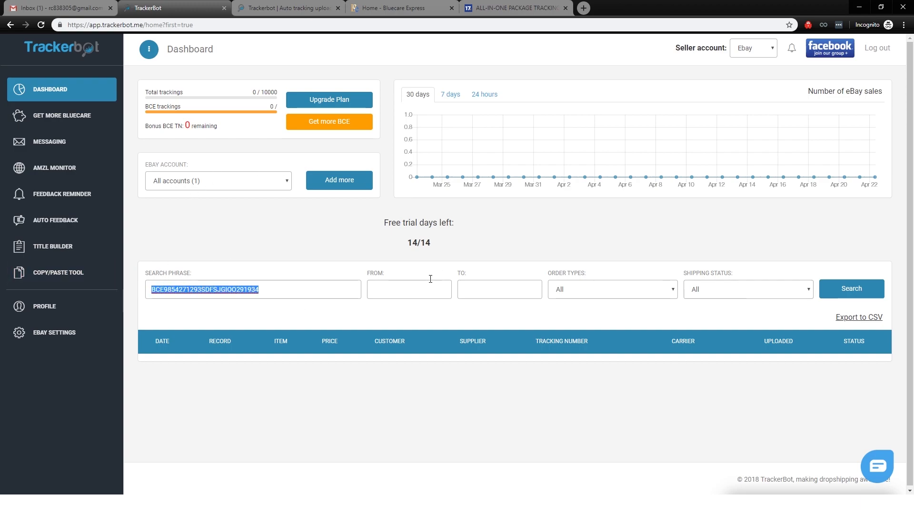
click(157, 290)
drag(146, 287, 93, 291)
click(314, 283)
key(ctrl+a)
click(281, 283)
key(ctrl+a)
key(BackSpace)
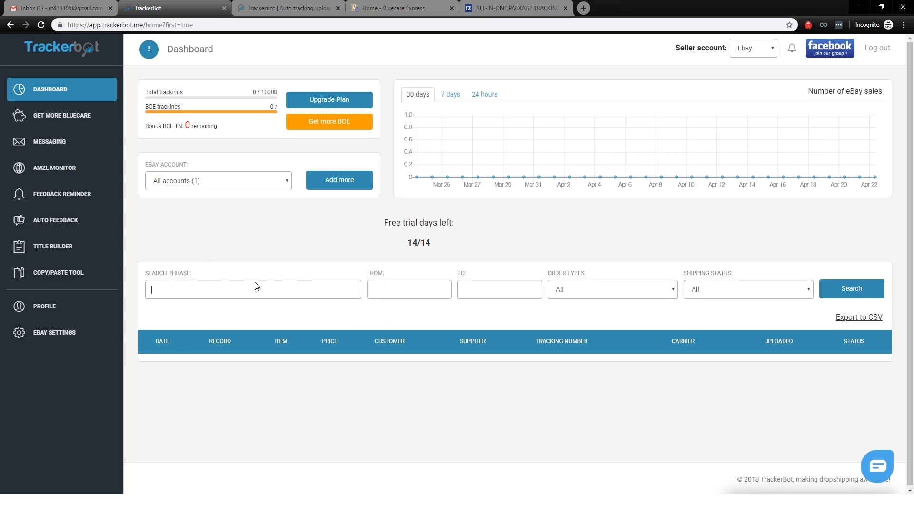
Close the 17TRACK and Bluecare Express tabs, then switch back to TrackerBot
click(412, 9)
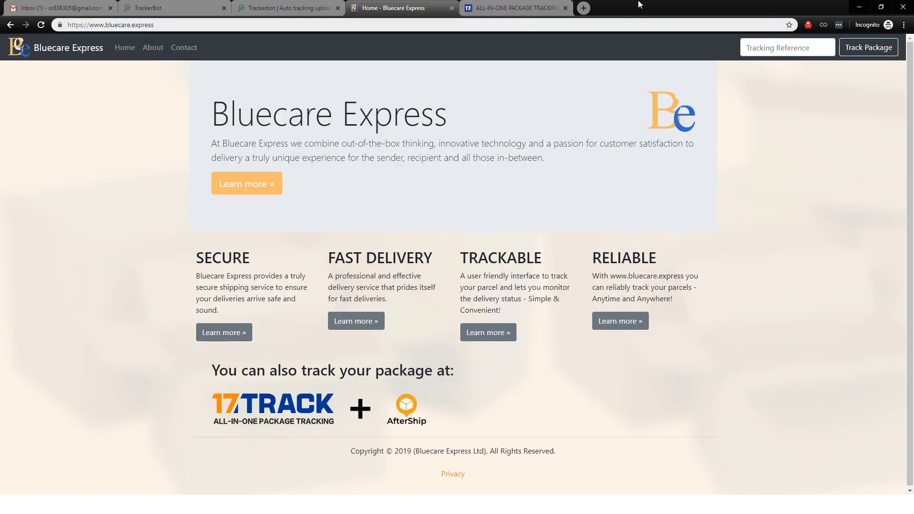
click(553, 8)
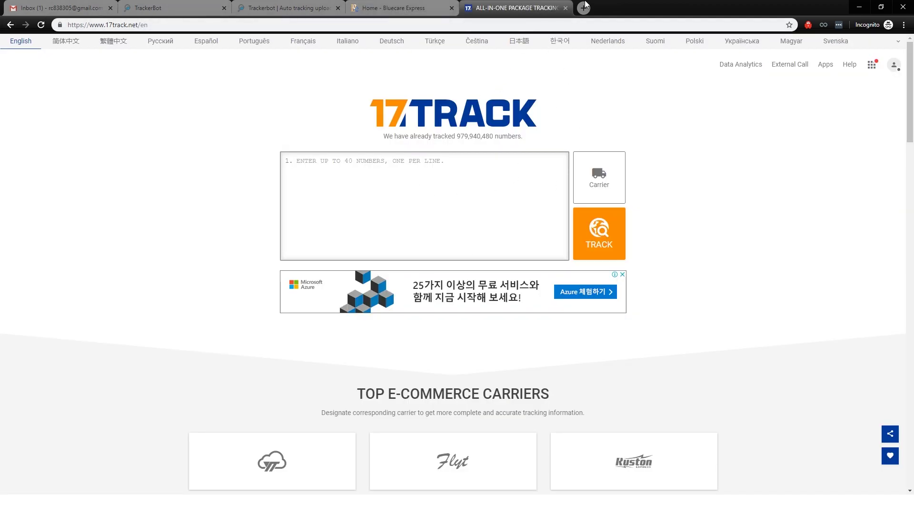
click(565, 9)
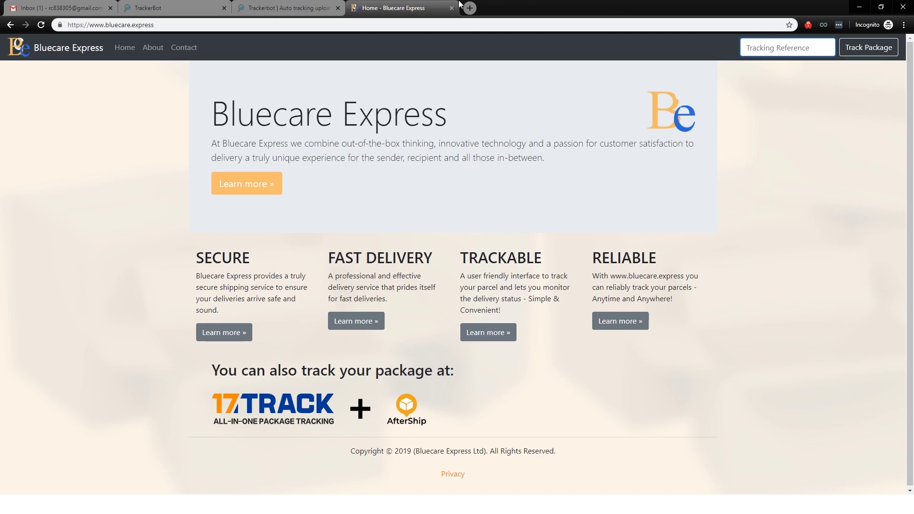
click(451, 8)
click(171, 8)
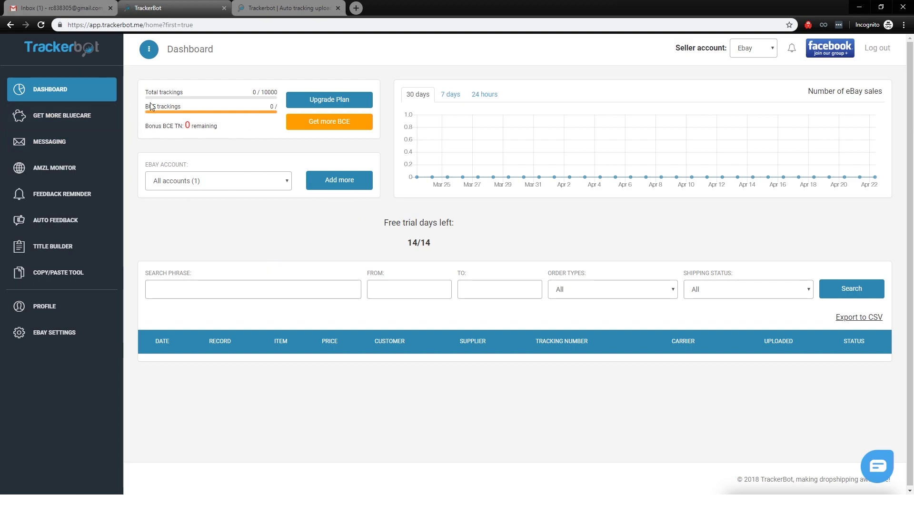
drag(157, 107, 193, 117)
click(195, 104)
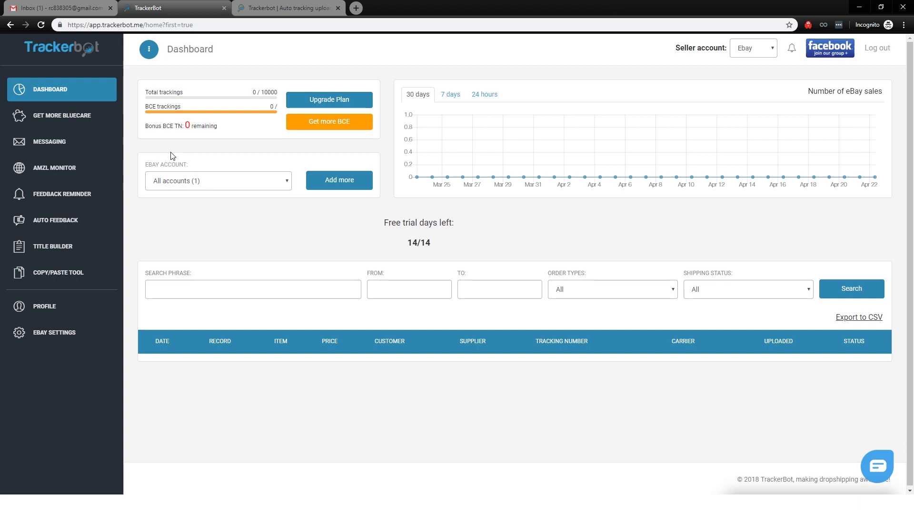
drag(274, 109, 282, 119)
click(233, 122)
right_click(345, 119)
click(367, 126)
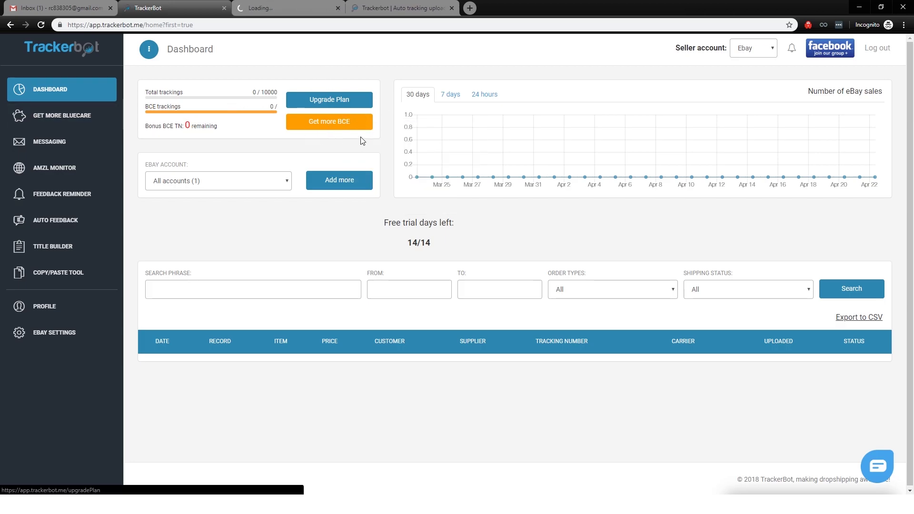
click(288, 8)
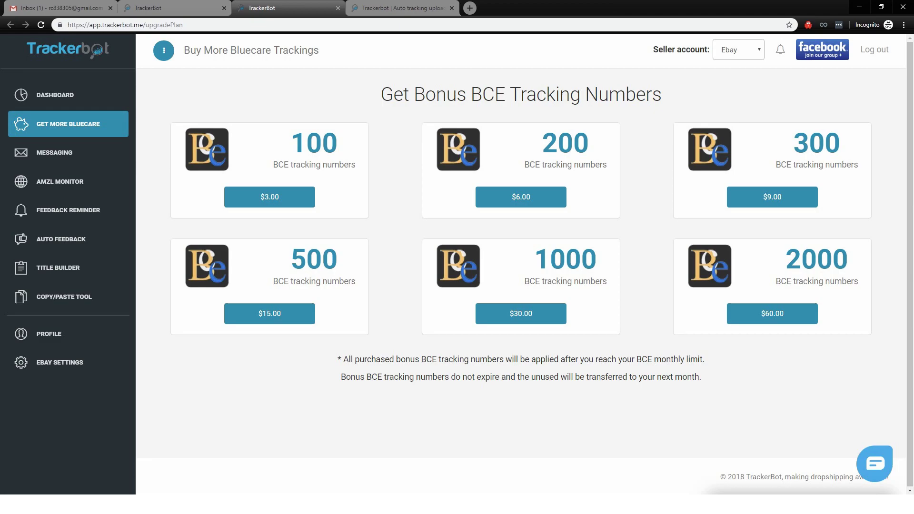
key(ctrl+w)
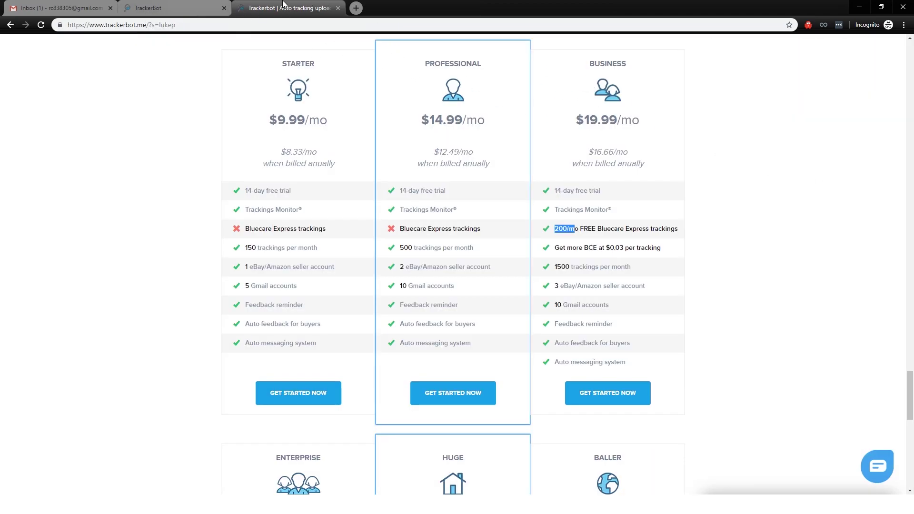
click(204, 6)
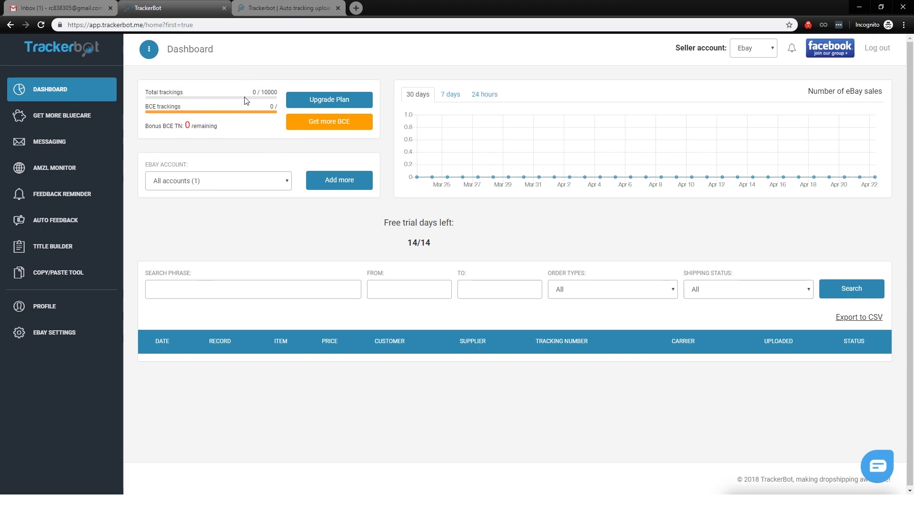
Highlight the dashboard's BCE trackings and Bonus lines
click(275, 137)
mouse_move(275, 105)
mouse_down()
mouse_move(275, 125)
mouse_move(273, 114)
mouse_up()
click(268, 134)
drag(271, 119, 265, 148)
Check the eBay Account list and the add-eBay-accounts page, then dismiss the welcome message
click(243, 179)
click(261, 263)
click(251, 183)
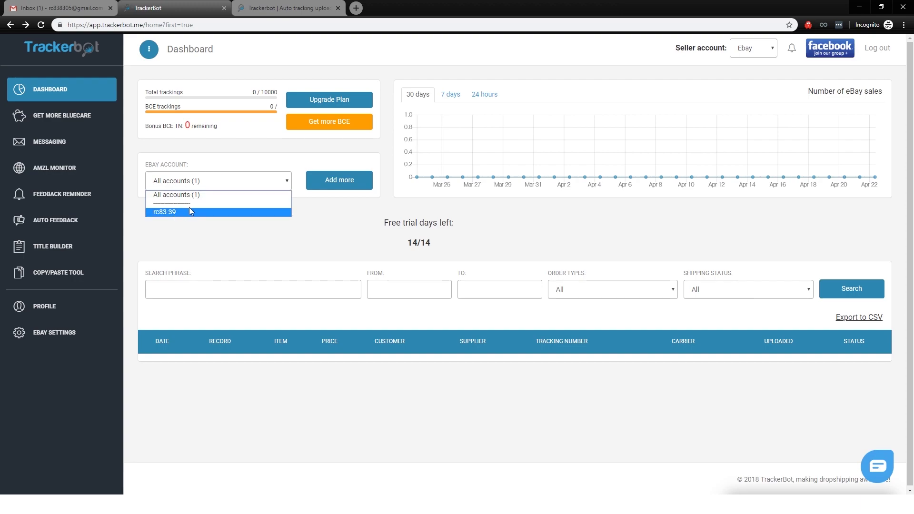
click(268, 238)
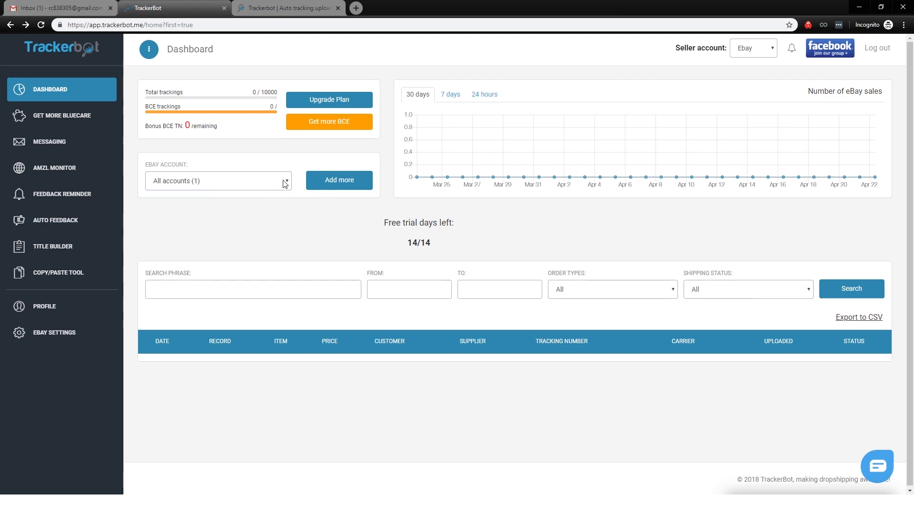
click(285, 185)
click(355, 239)
click(341, 187)
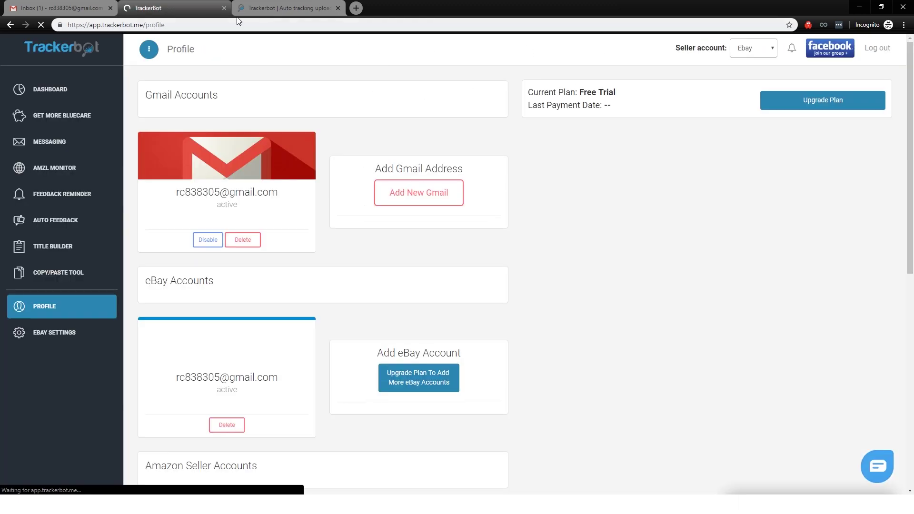
click(14, 26)
click(571, 211)
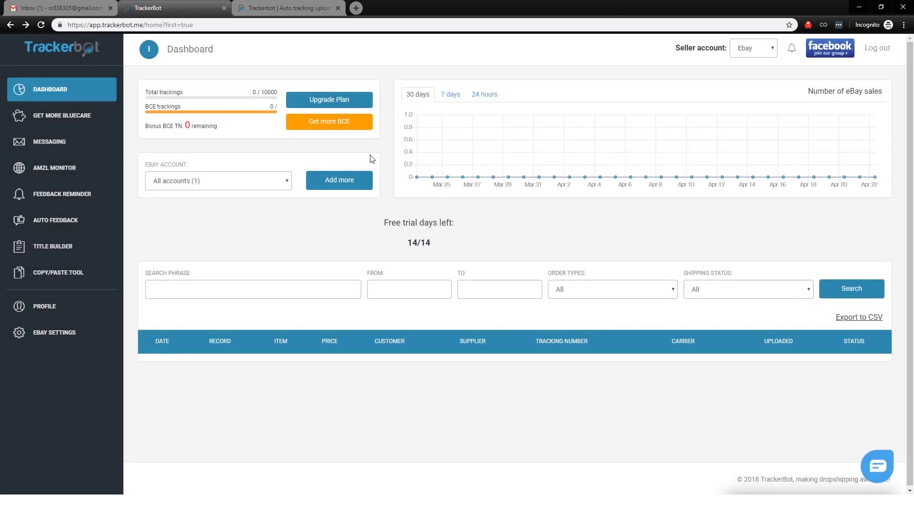
Leave the eBay Account filter on All accounts (1) after checking its choices
click(278, 190)
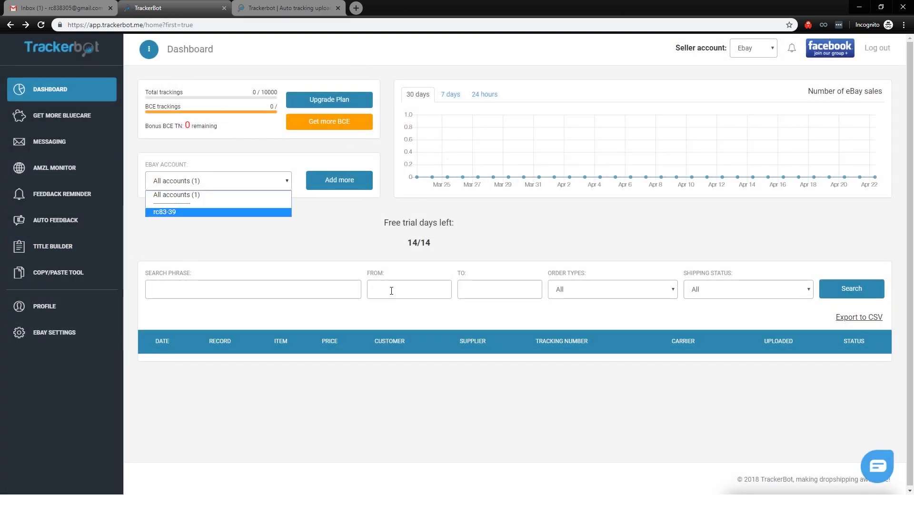
click(258, 235)
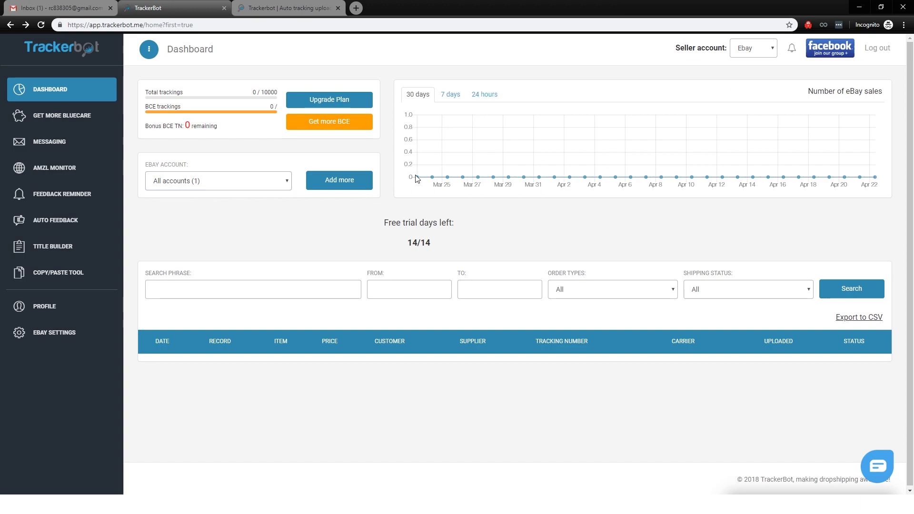
click(274, 181)
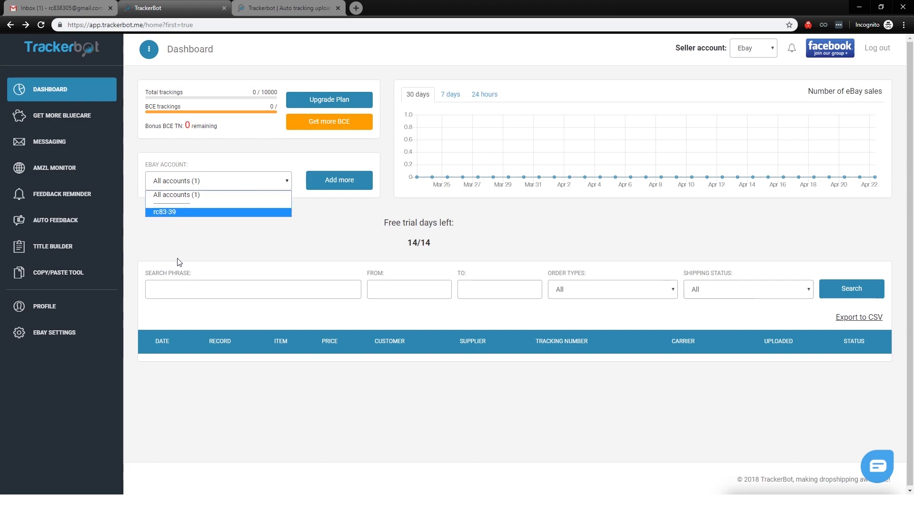
click(284, 187)
click(266, 181)
click(541, 170)
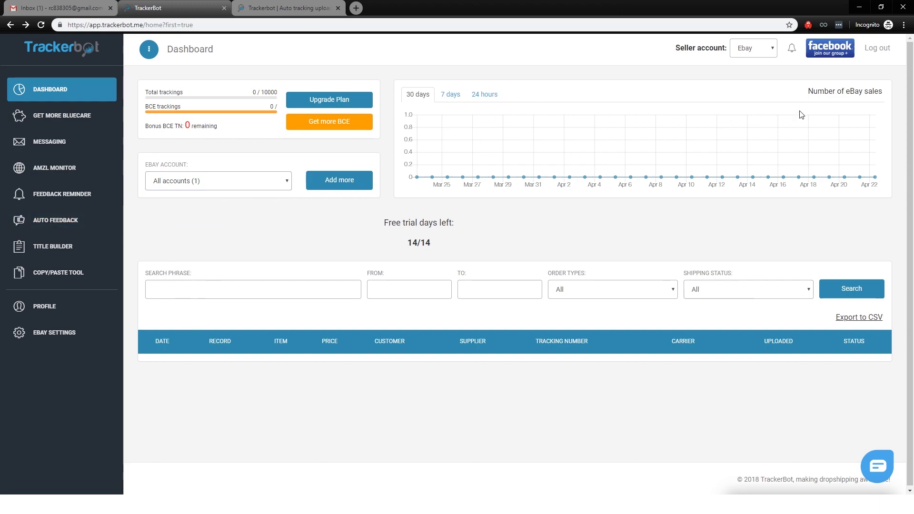
click(257, 179)
click(271, 183)
click(271, 183)
click(272, 185)
Switch the eBay sales chart to 24 hours and back to 30 days
click(477, 94)
click(421, 96)
scroll(212, 265, down, 1)
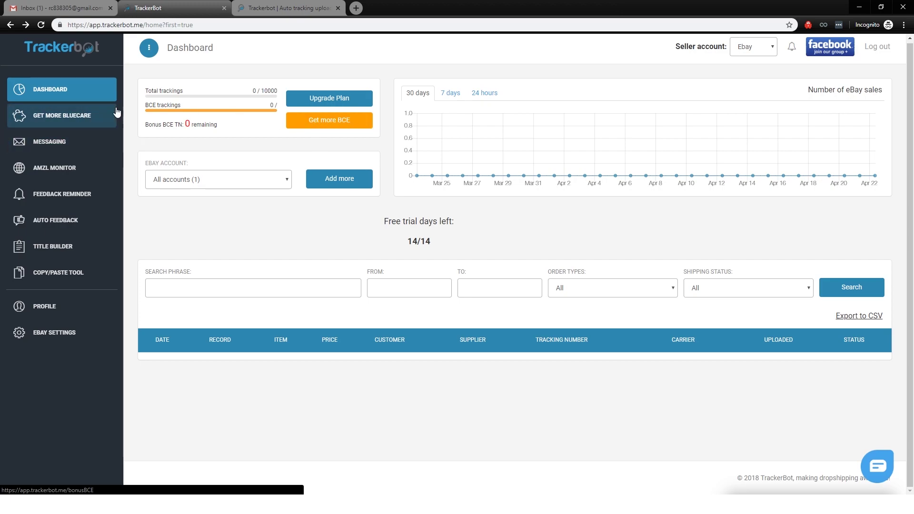
Set automatic messages for the only eBay account to country United States
click(69, 149)
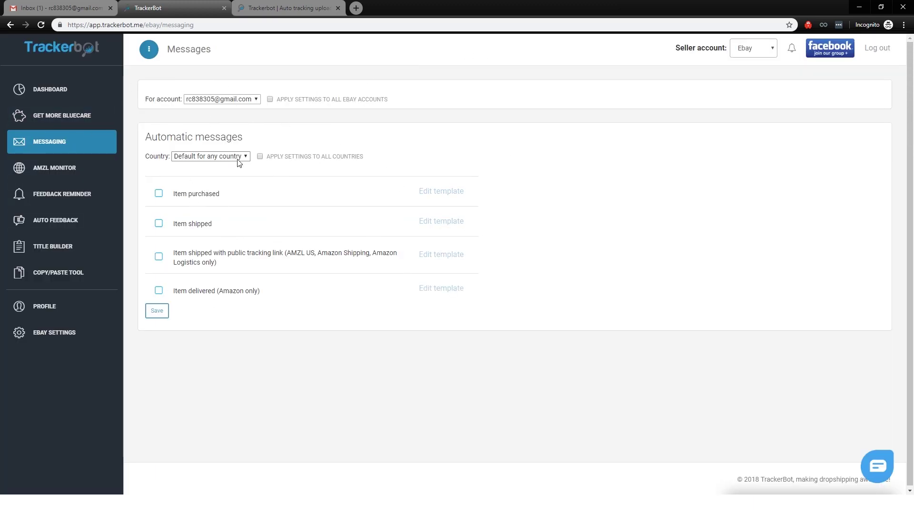
click(249, 99)
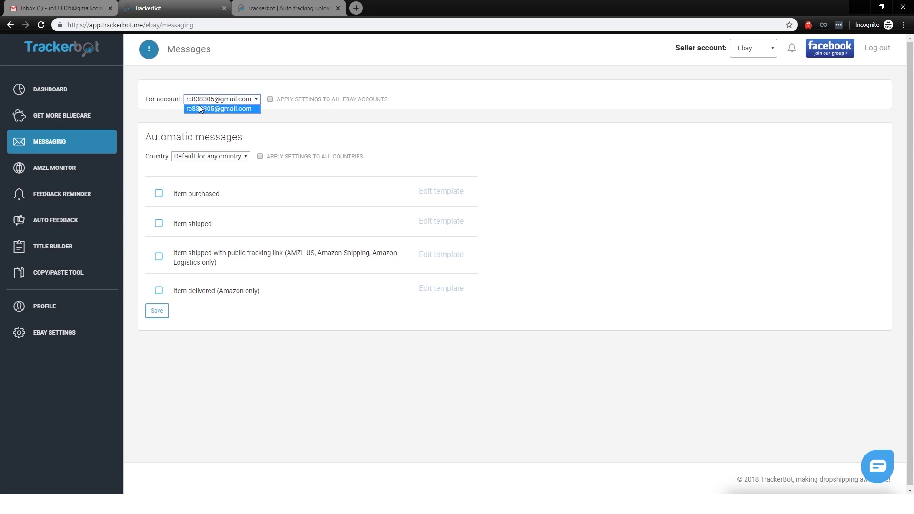
click(241, 111)
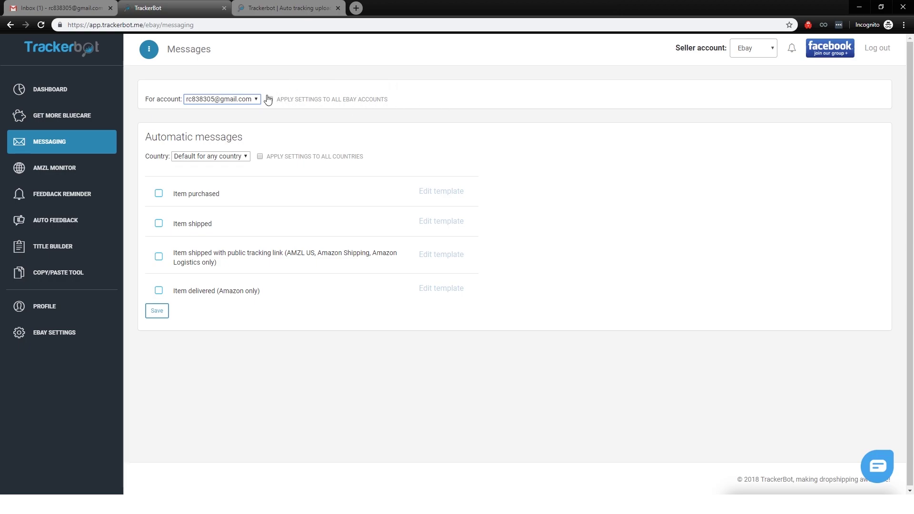
click(228, 156)
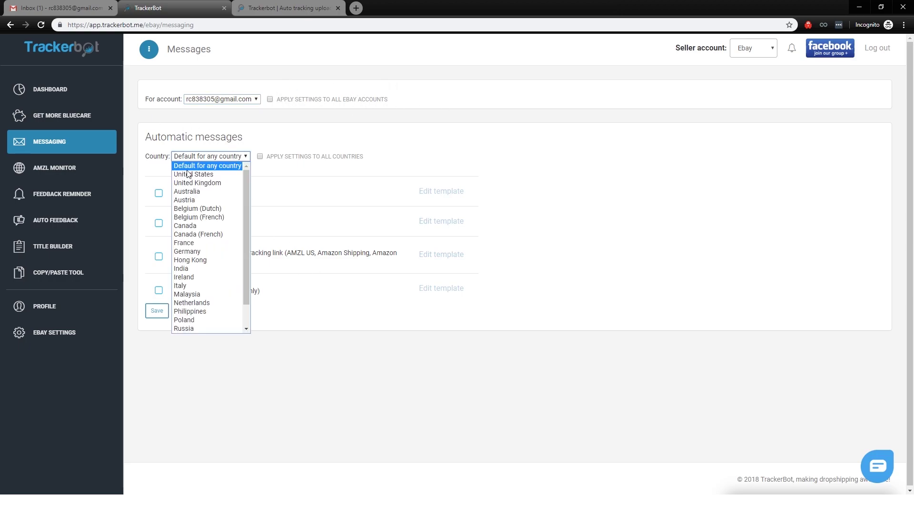
click(207, 175)
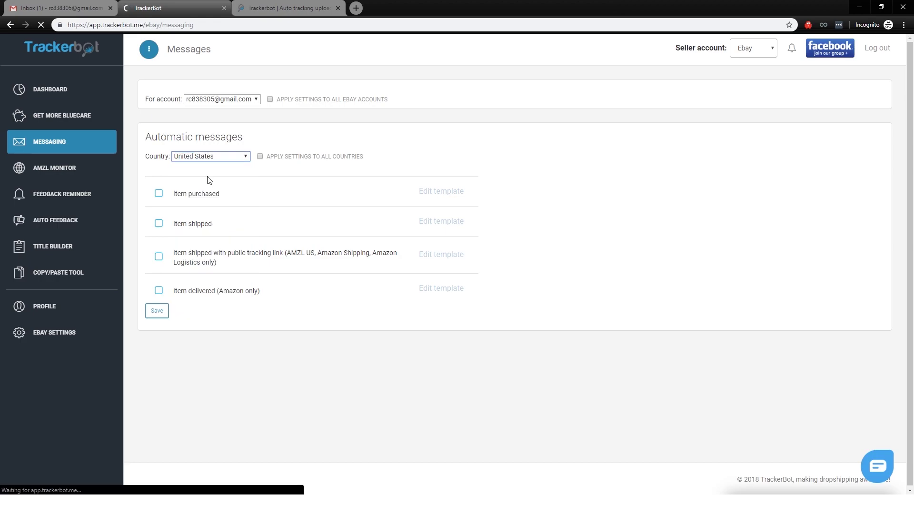
Preview the Item purchased template with its {firstName} placeholder, leaving that message off
click(159, 194)
click(453, 192)
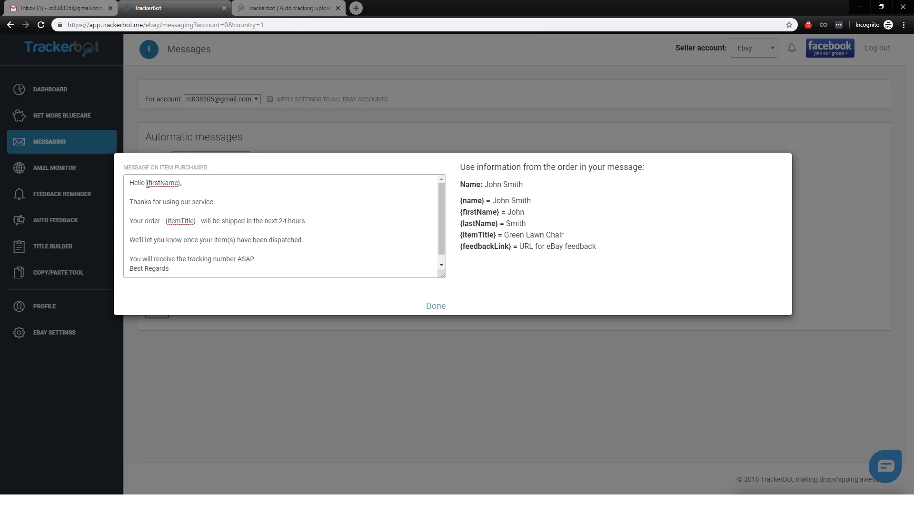
drag(147, 184, 181, 185)
click(453, 198)
click(436, 306)
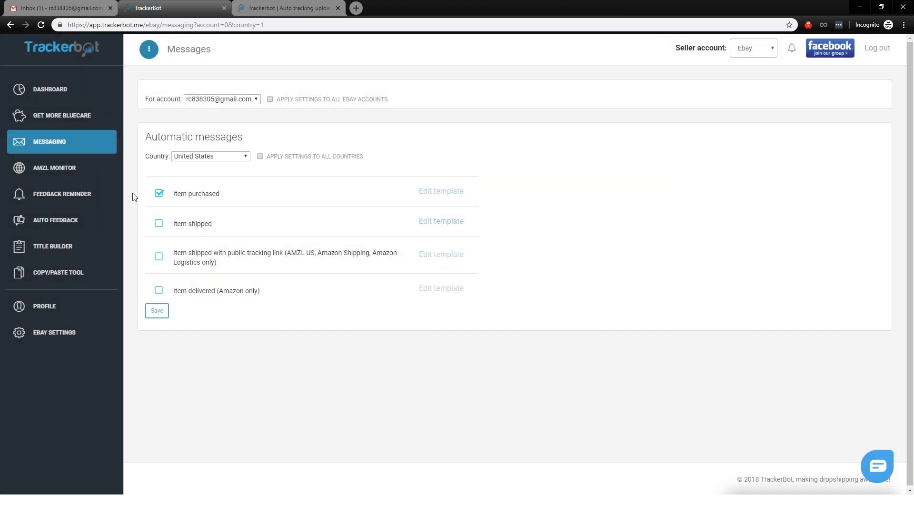
click(161, 195)
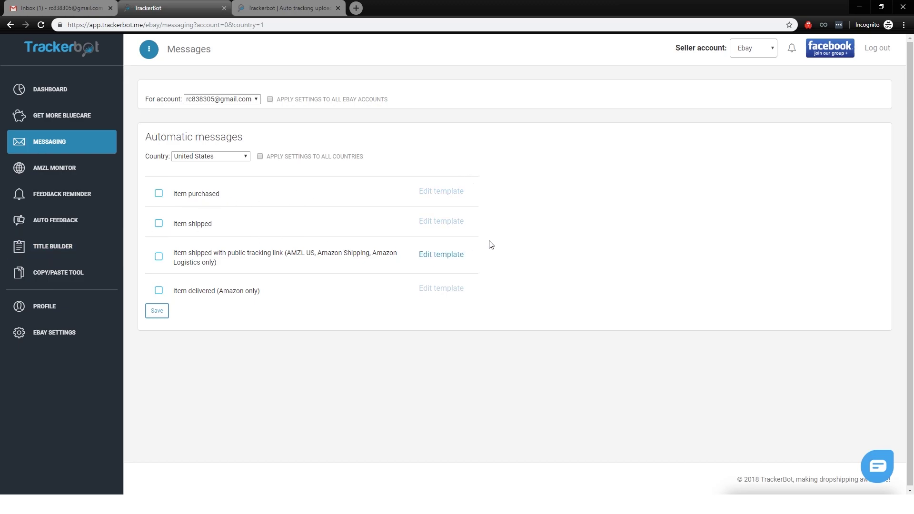
Preview the Item shipped template's tracking number placeholder, then go to AMZL Monitor
click(452, 227)
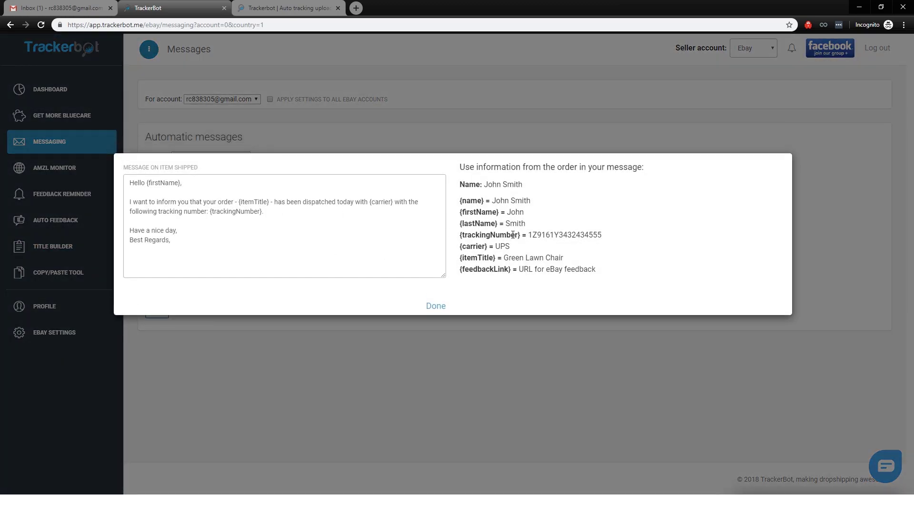
drag(526, 234, 461, 235)
click(436, 306)
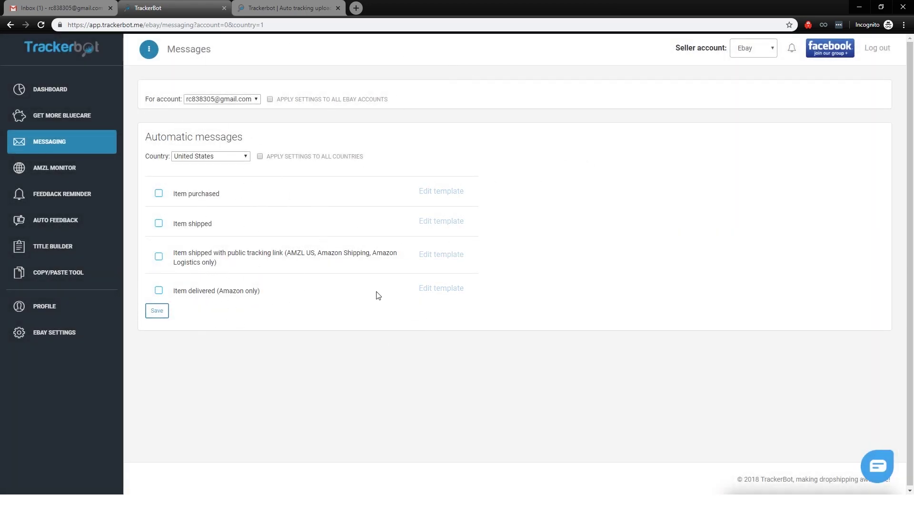
click(54, 167)
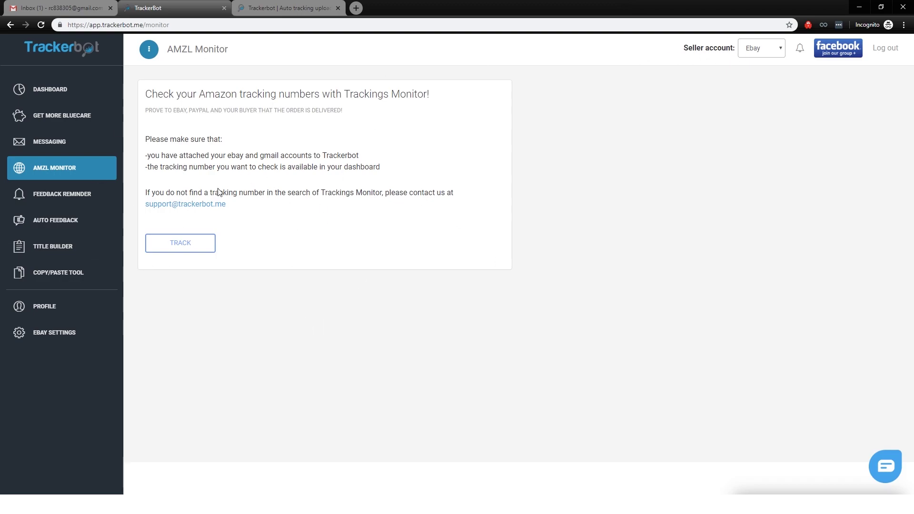
Right-click the TRACK button to open Trackings Monitor in a new tab
right_click(179, 249)
Open Trackings Monitor in a new tab and scroll through its Track your package page
click(207, 256)
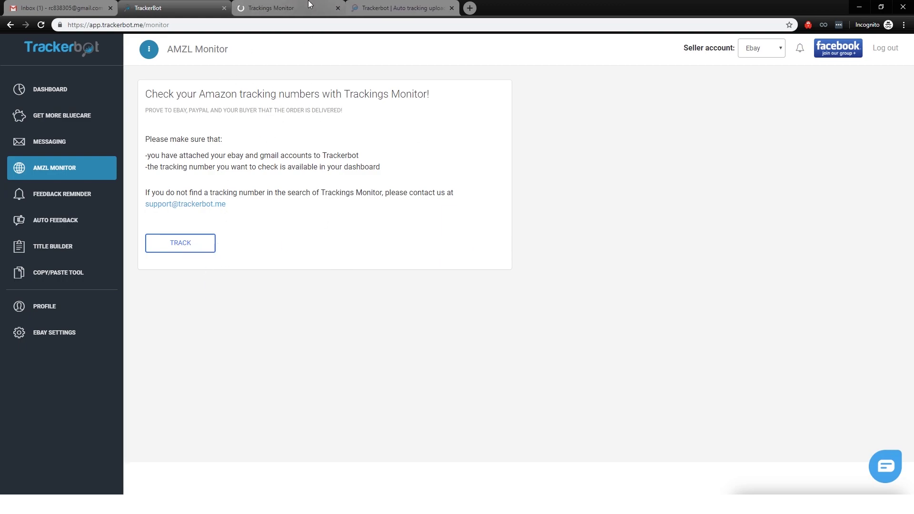
key(ctrl+Tab)
drag(87, 25, 132, 18)
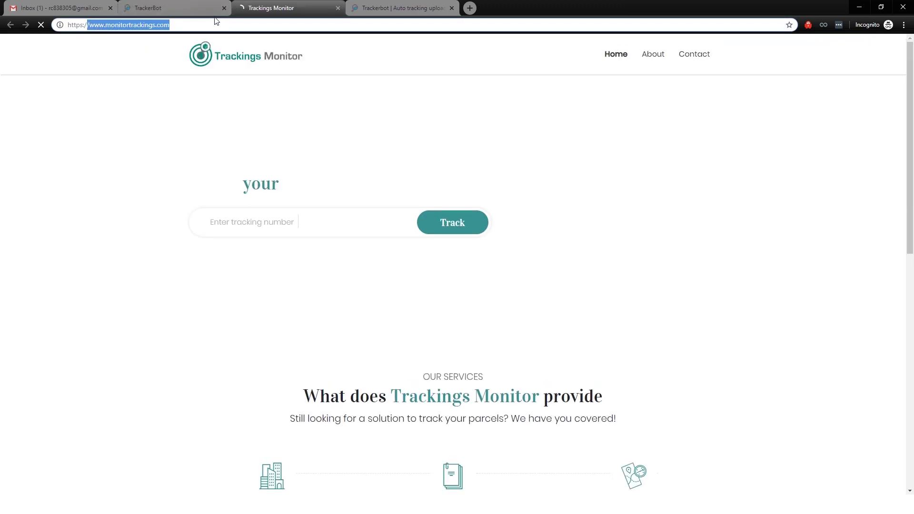
click(299, 167)
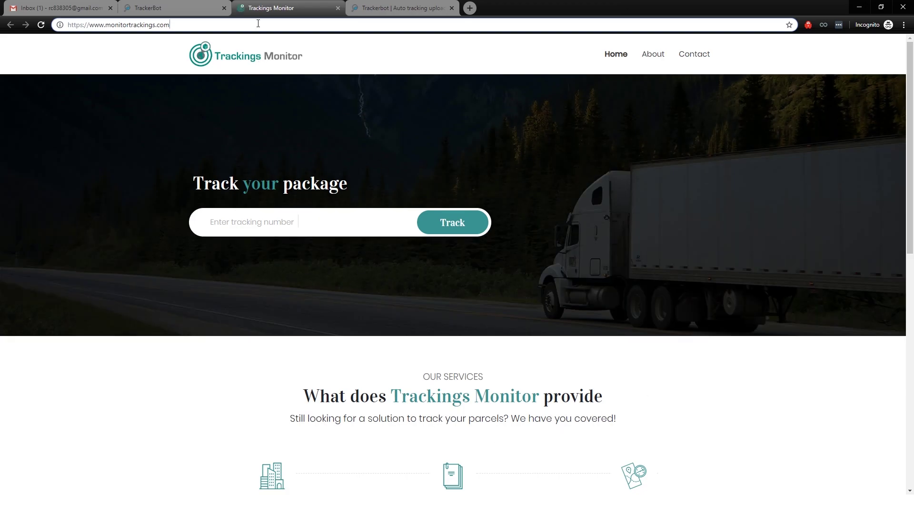
scroll(696, 184, down, 10)
scroll(356, 392, up, 10)
click(347, 355)
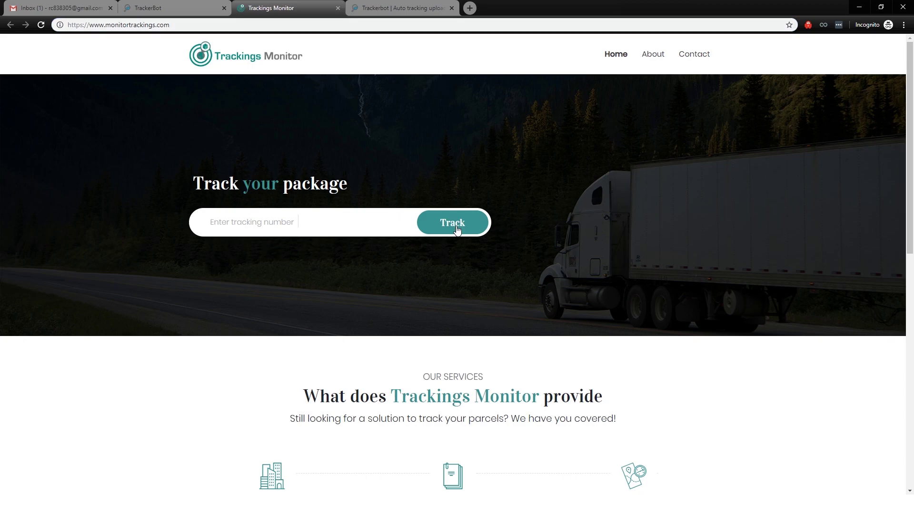
Glance at the TrackerBot and Gmail tabs, then close the Trackings Monitor tab
click(167, 7)
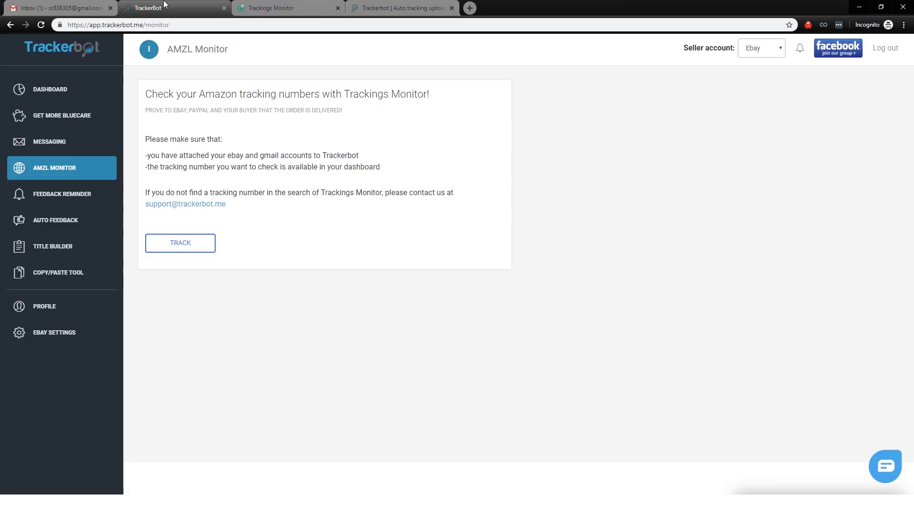
click(96, 10)
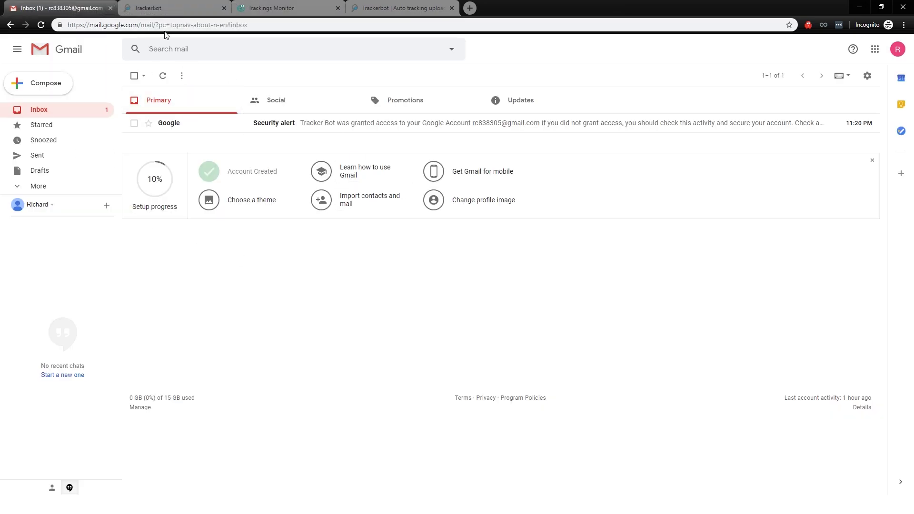
click(175, 7)
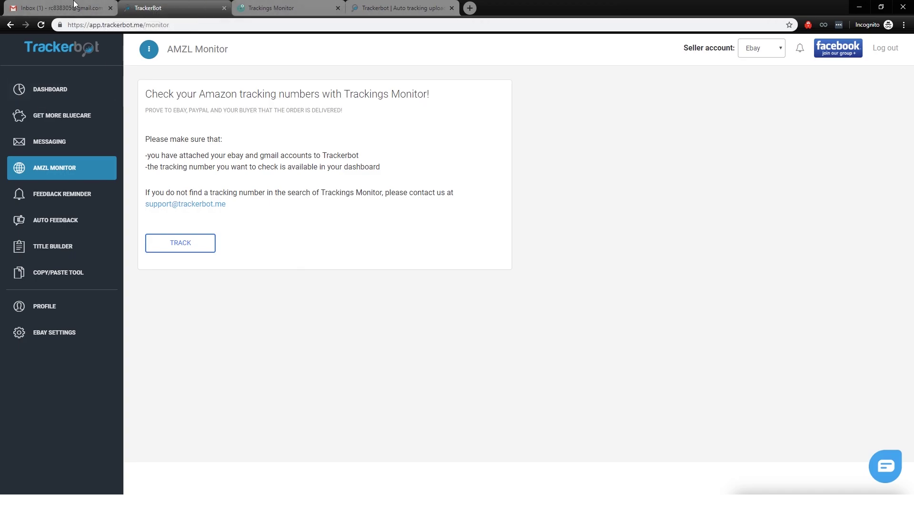
click(303, 11)
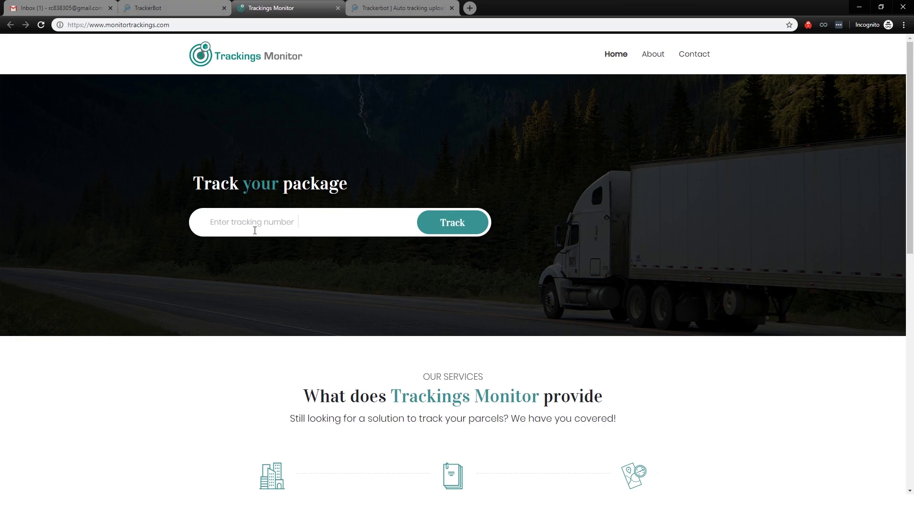
click(338, 8)
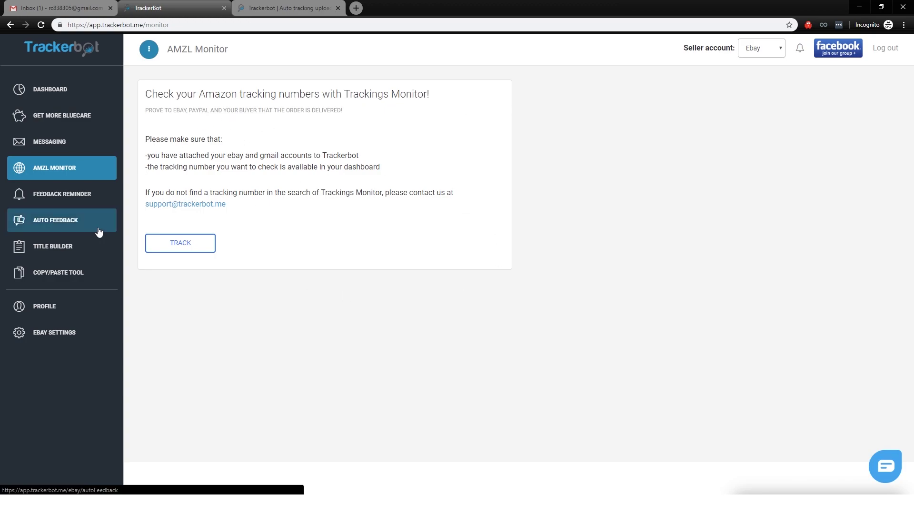
Open Feedback Reminder and apply its settings to all eBay accounts
click(74, 194)
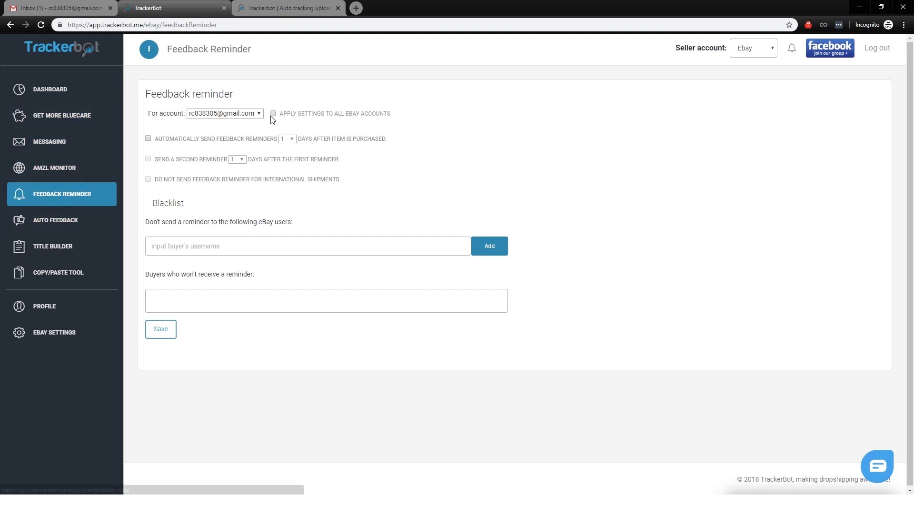
drag(148, 98, 305, 100)
click(304, 100)
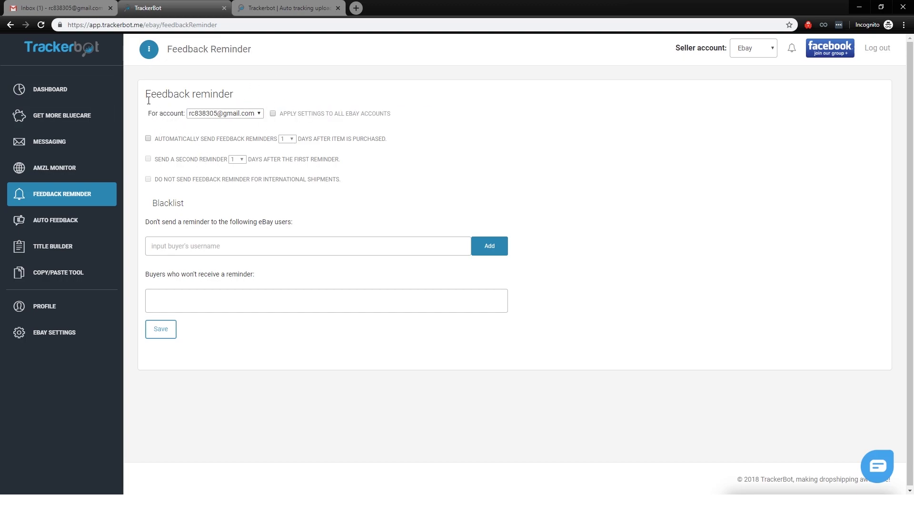
drag(148, 101, 219, 98)
click(259, 96)
click(245, 114)
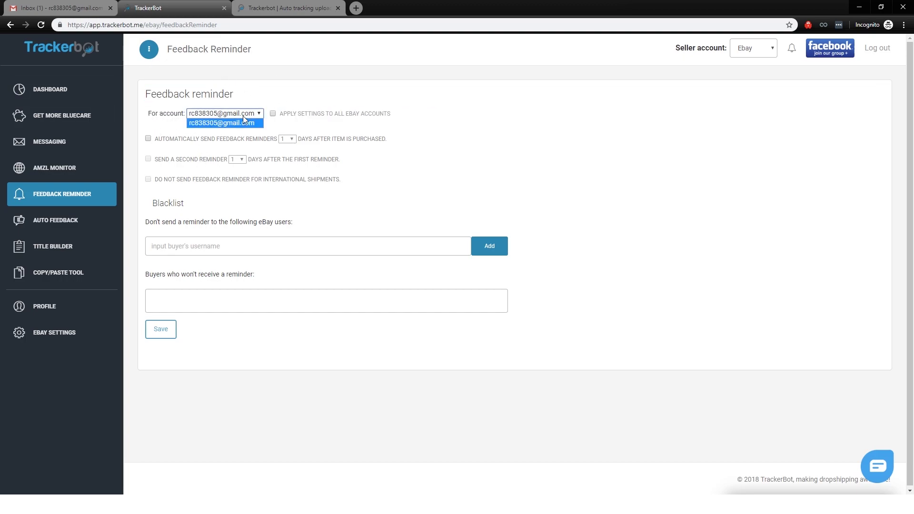
click(292, 98)
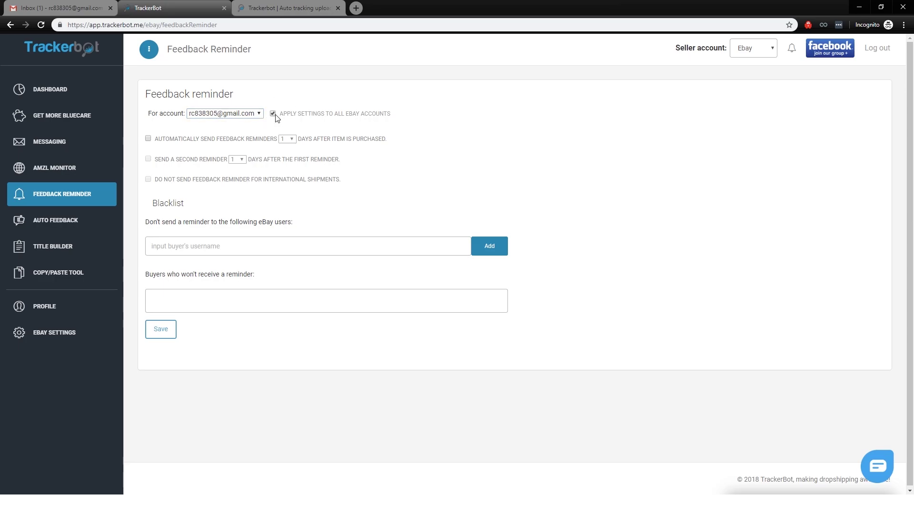
Turn on automatic reminders sent 3 days after purchase and review the message text
click(148, 139)
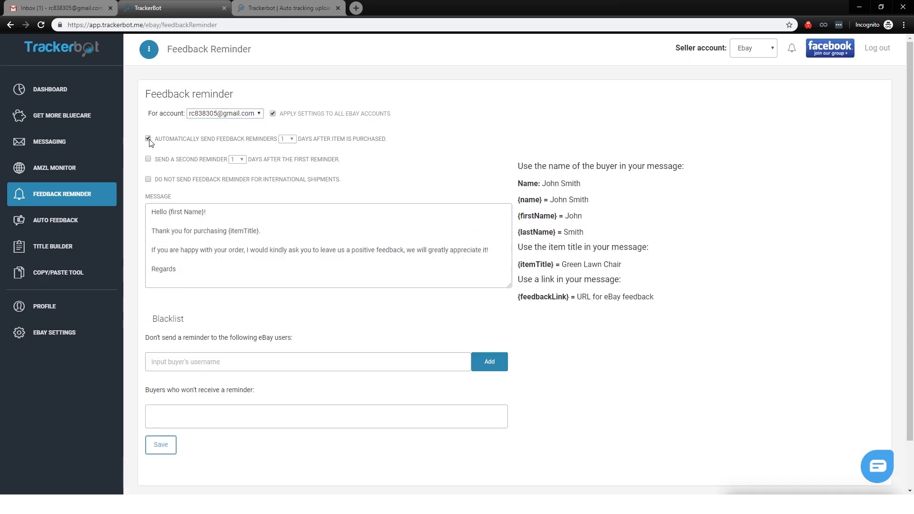
click(288, 139)
click(284, 162)
drag(153, 214, 215, 271)
click(245, 281)
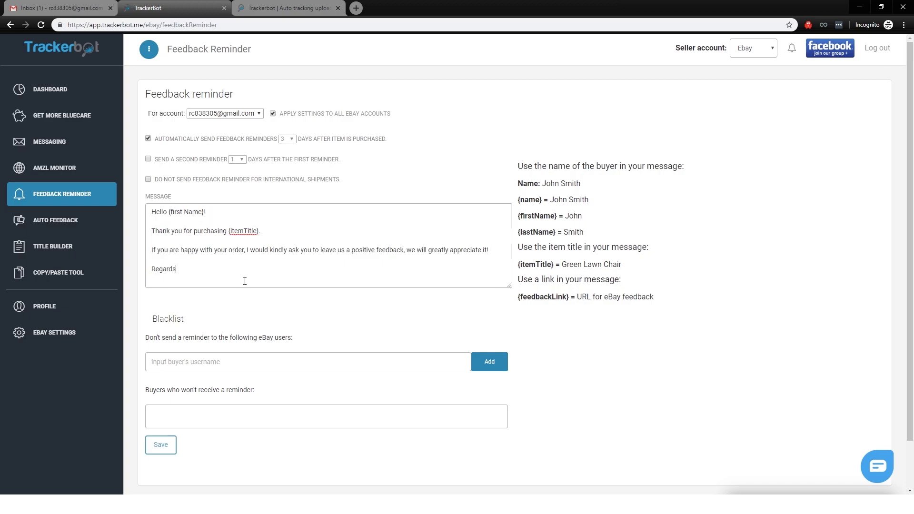
double_click(176, 214)
click(211, 232)
Set the second reminder to 5 days later, keep international on, then disable automatic reminders
click(239, 161)
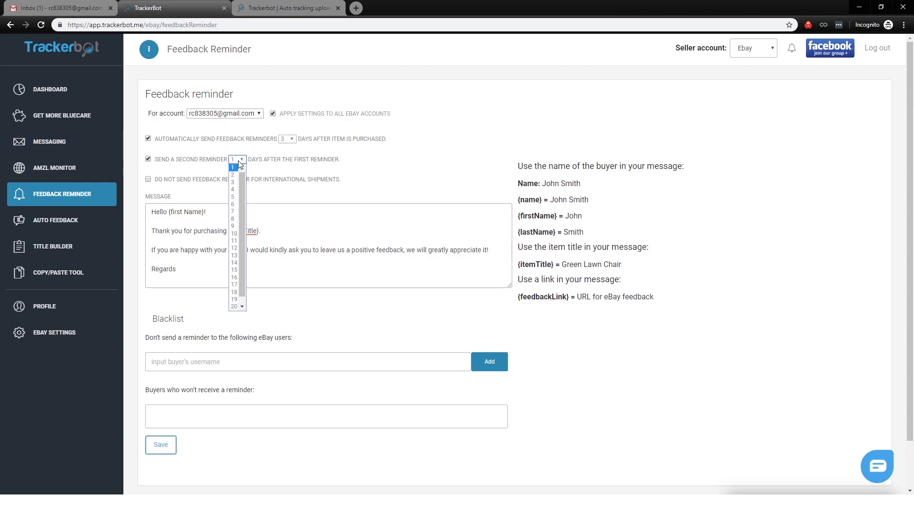
click(233, 197)
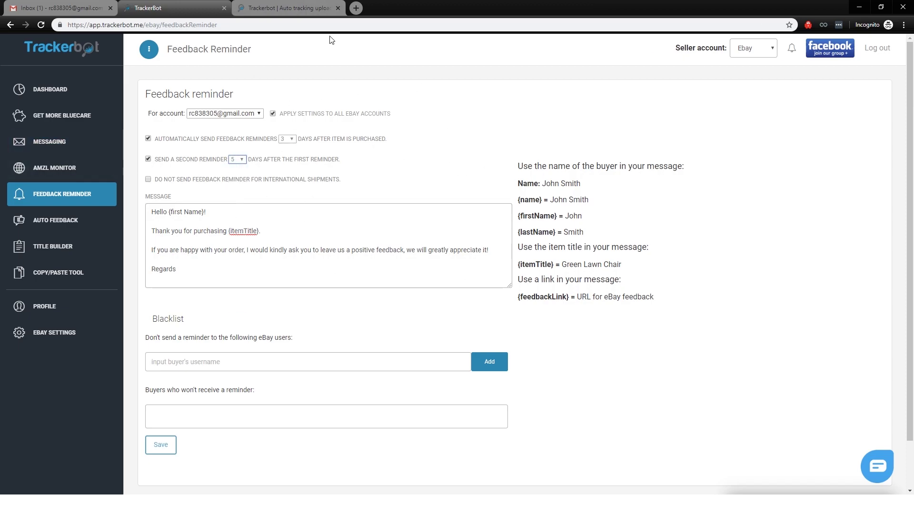
click(148, 180)
click(148, 179)
scroll(222, 288, down, 2)
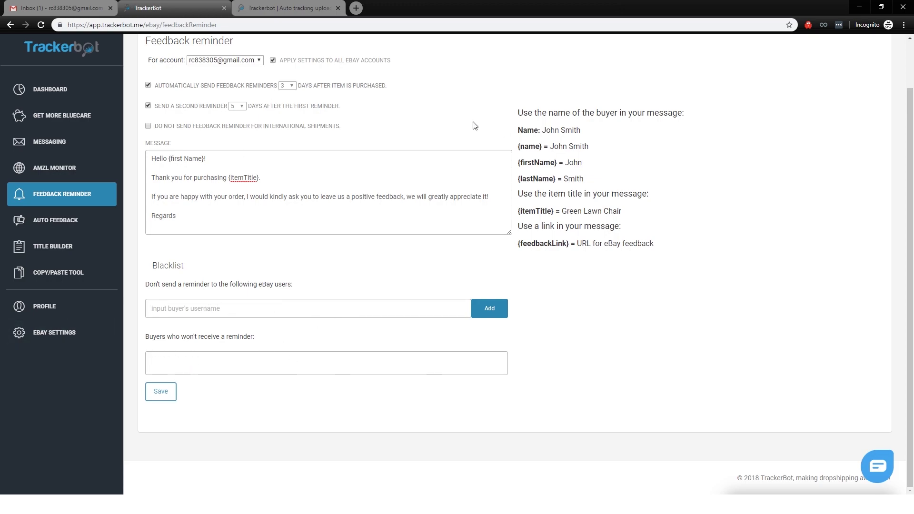
scroll(300, 215, up, 2)
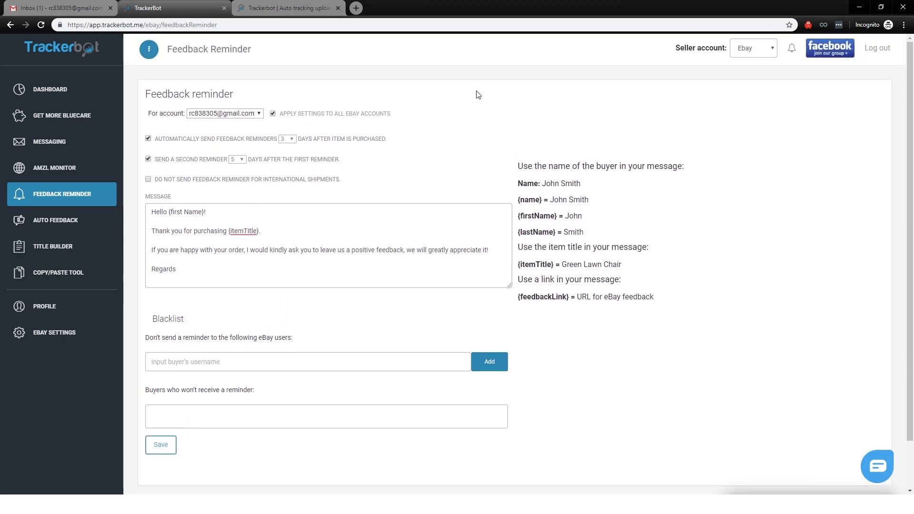
click(148, 139)
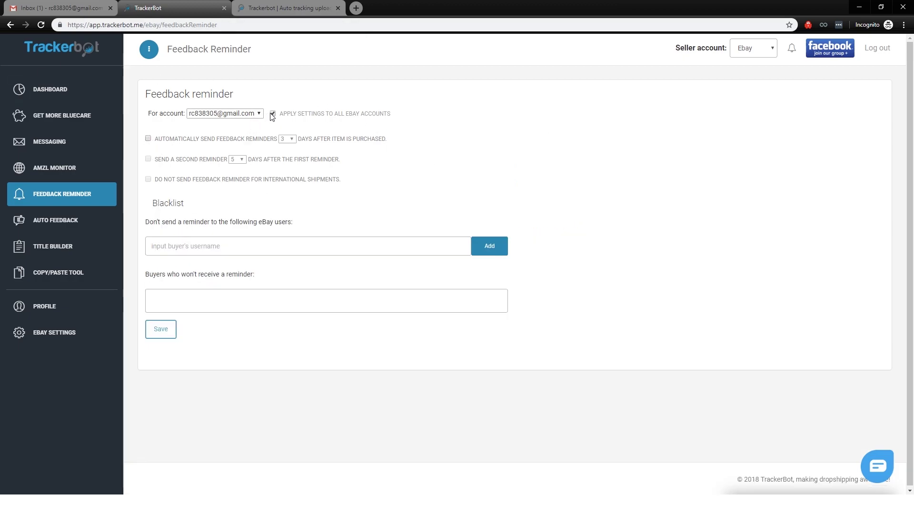
Tick automatic positive feedback to view its five stored comments, then untick it
click(69, 227)
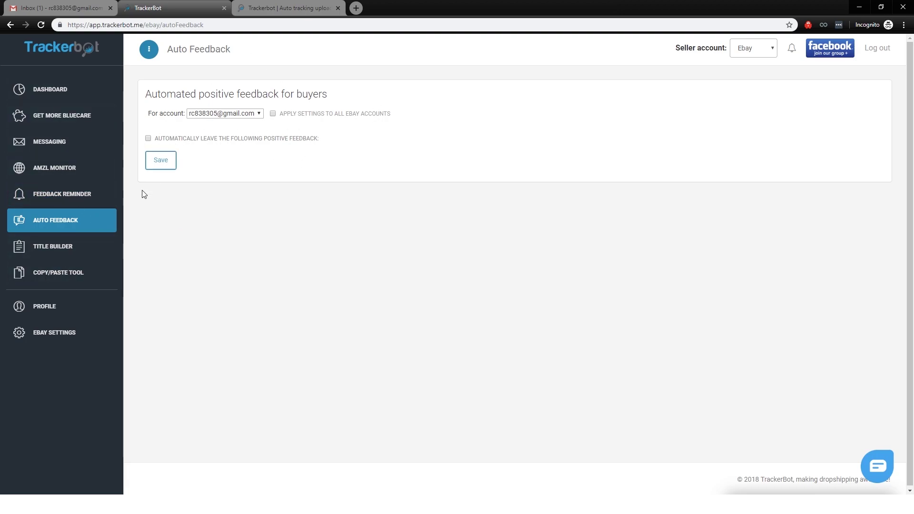
click(149, 138)
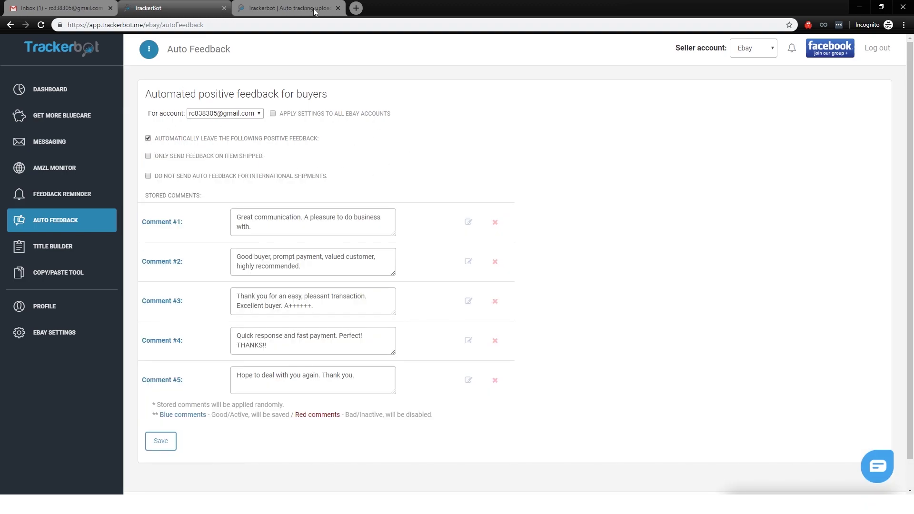
scroll(350, 72, down, 1)
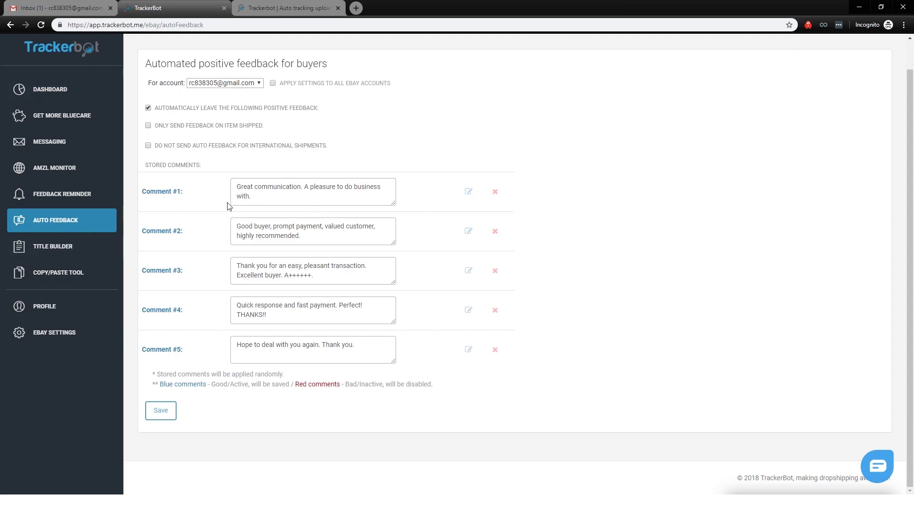
click(148, 109)
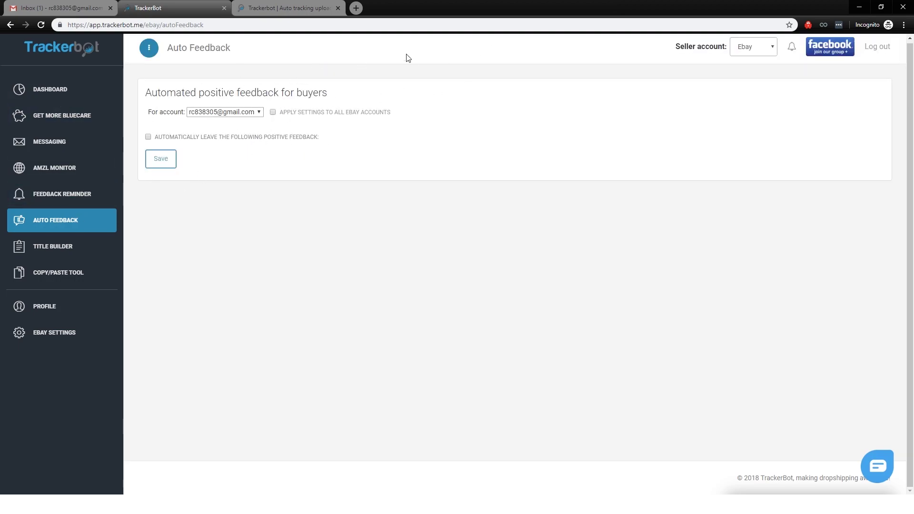
Search Title Builder keyword rankings for 'white table'
click(70, 247)
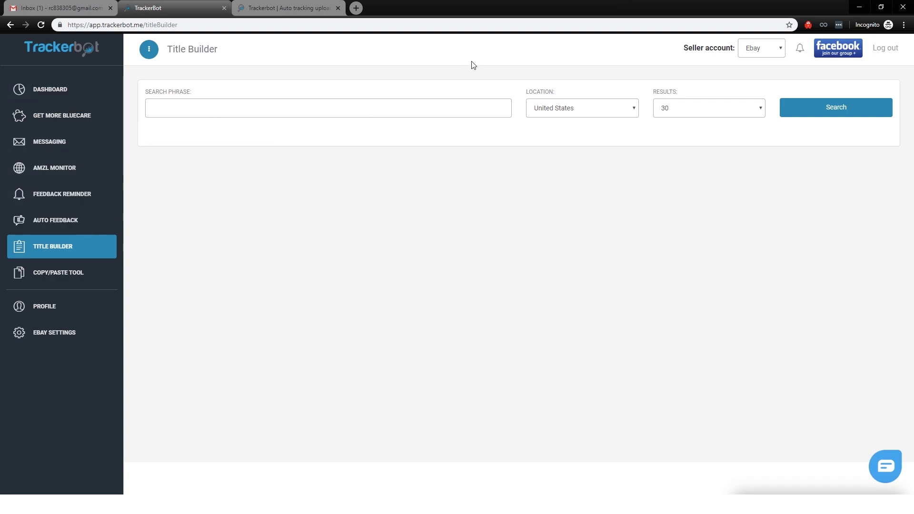
click(384, 121)
key(BackSpace)
key(BackSpace)
text(le)
click(818, 107)
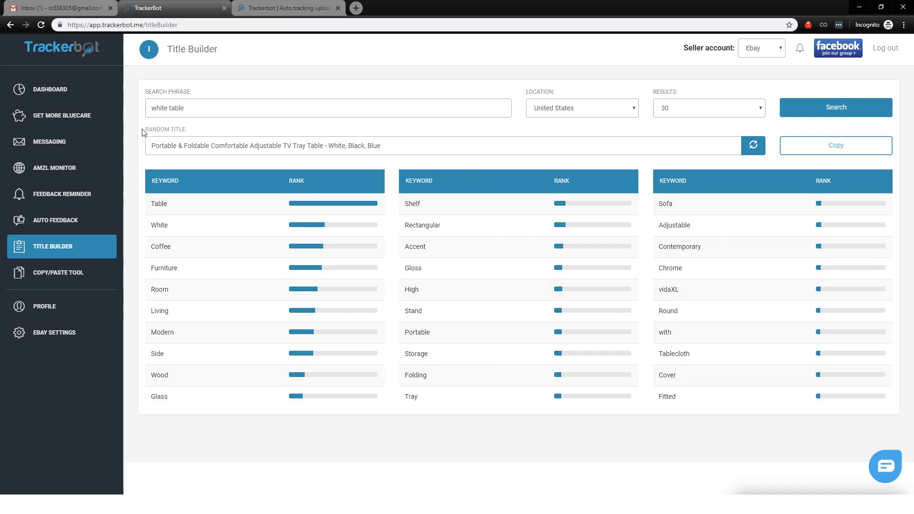
Delete 'Foldable' from the suggested random title, then clear the title entirely
drag(151, 137, 466, 135)
click(155, 150)
drag(149, 151, 593, 138)
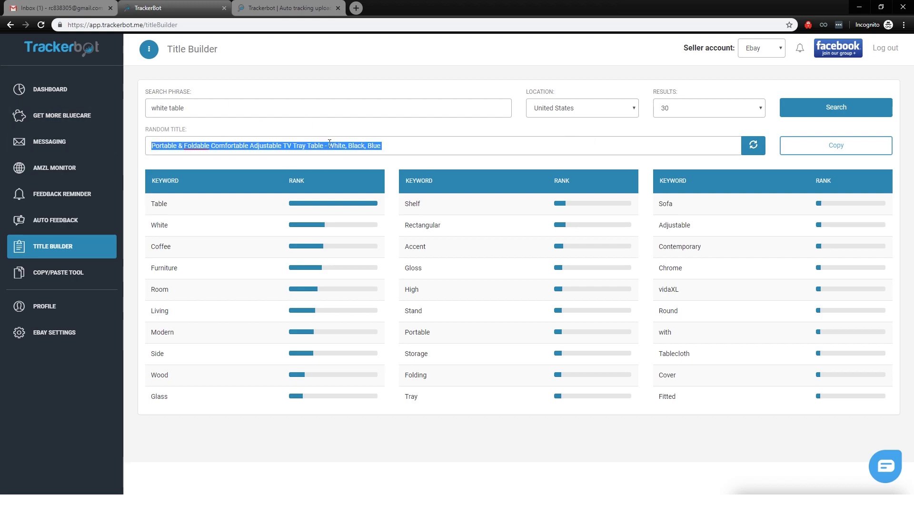
click(302, 130)
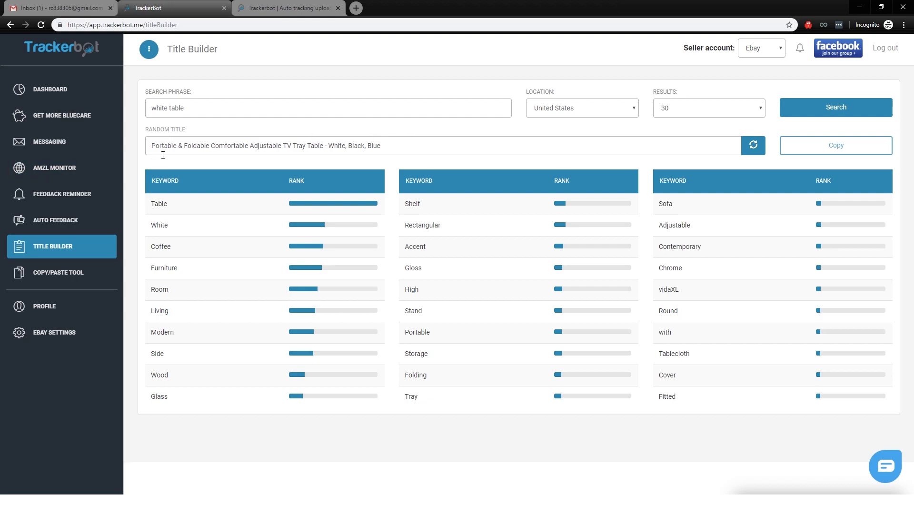
double_click(194, 147)
key(BackSpace)
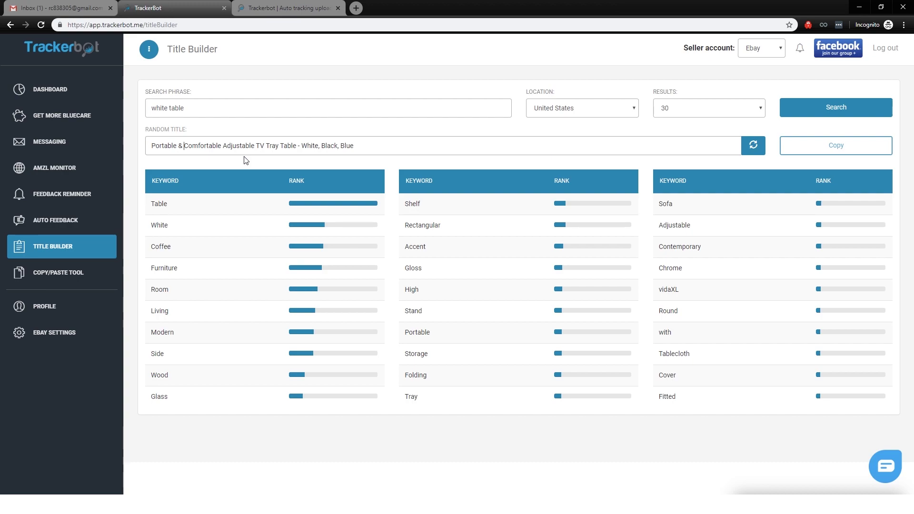
key(ctrl+a)
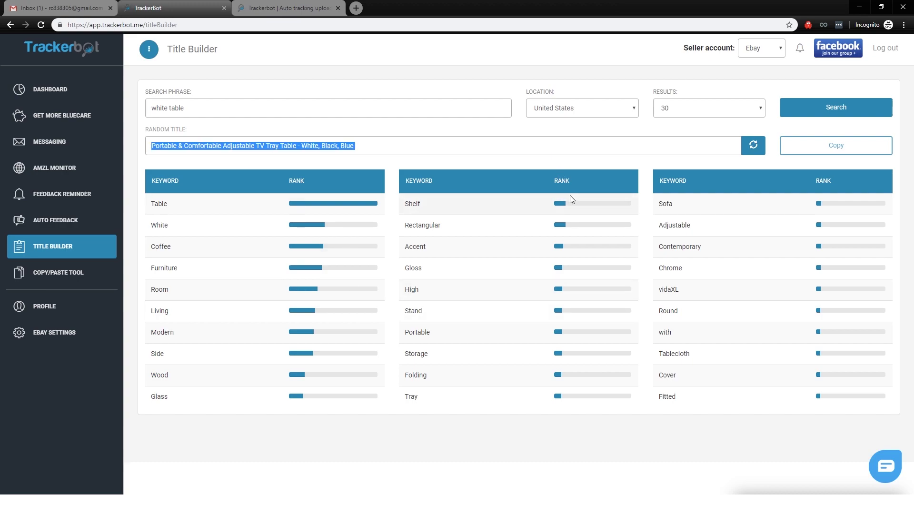
key(BackSpace)
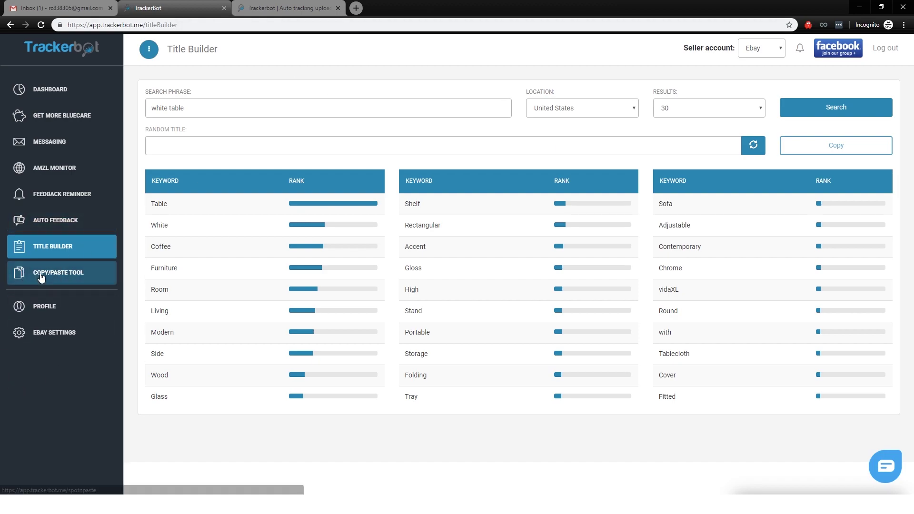
Compare the Business plan's 10 Gmail accounts and seller account allowance in the pricing table
click(73, 308)
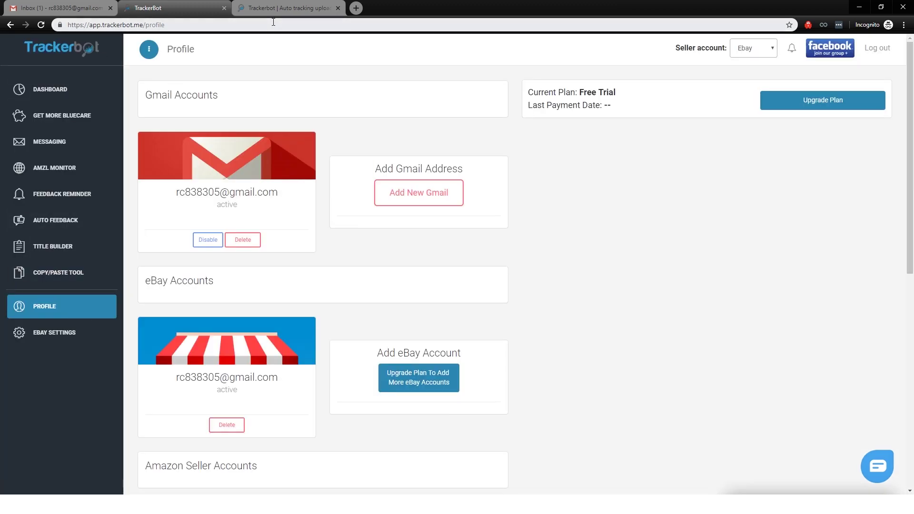
click(269, 6)
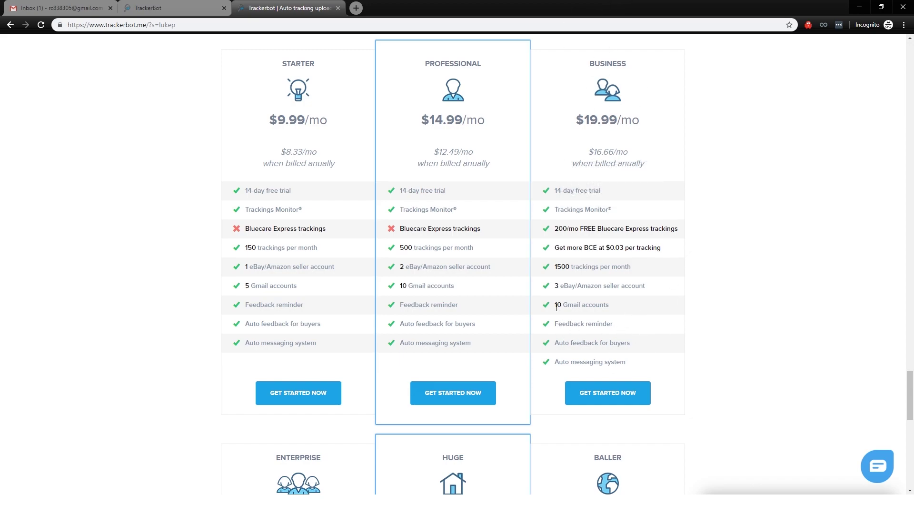
drag(556, 306, 608, 317)
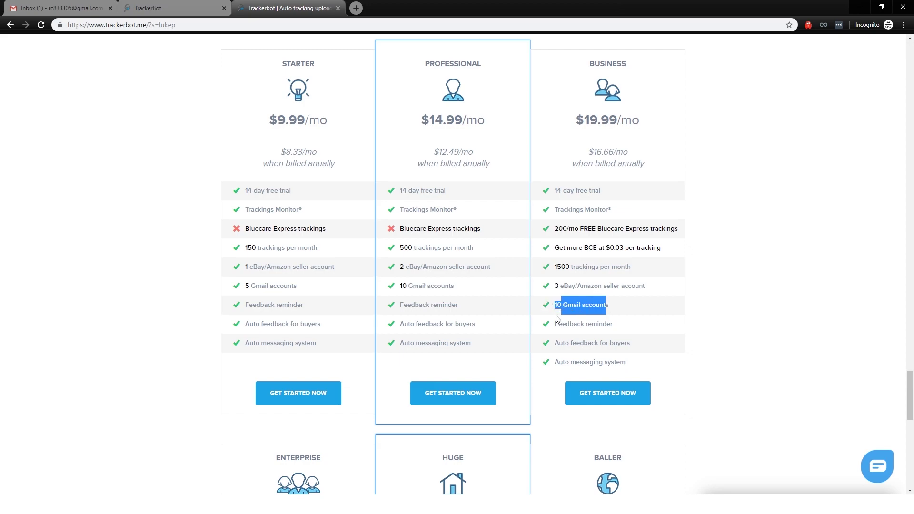
drag(555, 286, 643, 286)
Scroll through the pricing plans, then return to the TrackerBot Profile page
click(746, 295)
scroll(636, 238, down, 8)
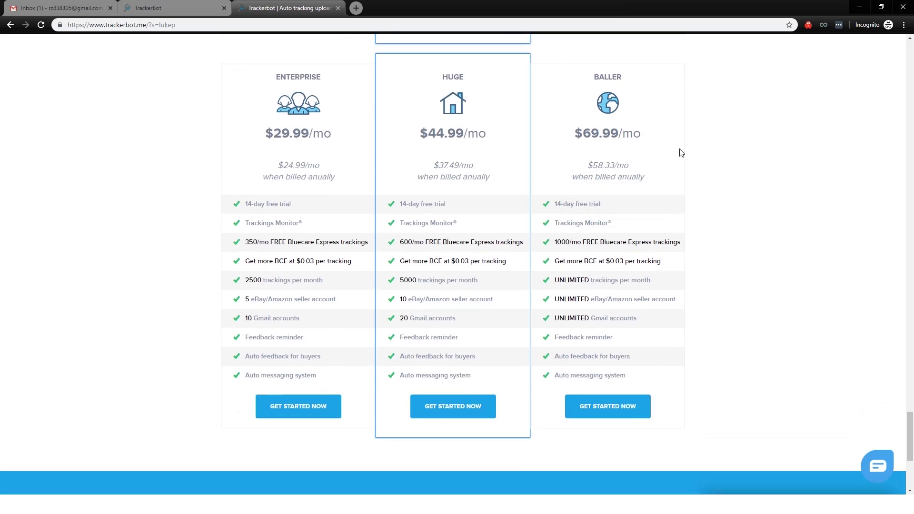
scroll(348, 284, up, 6)
scroll(575, 305, down, 5)
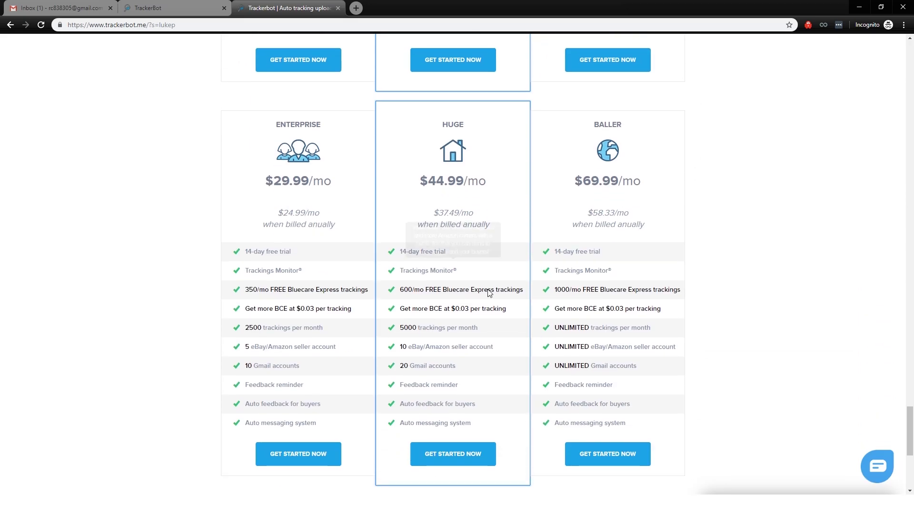
key(ctrl+shift+Tab)
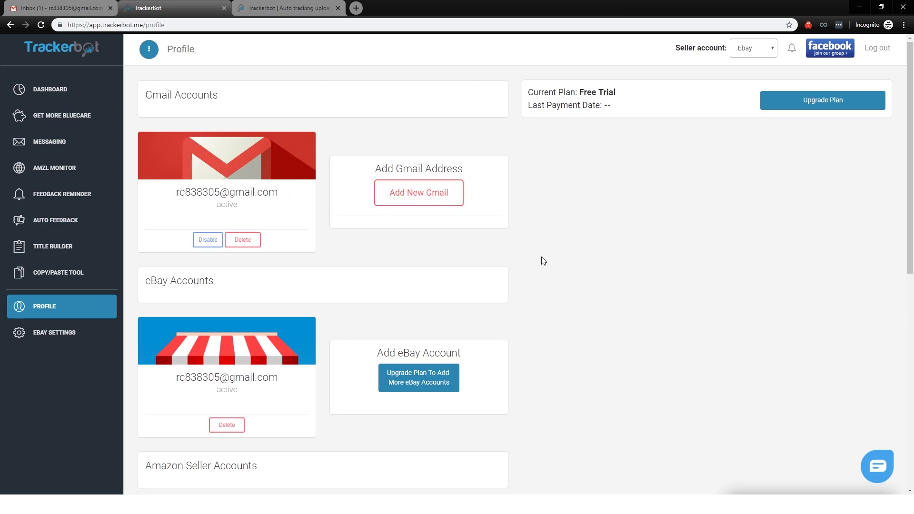
scroll(543, 239, down, 3)
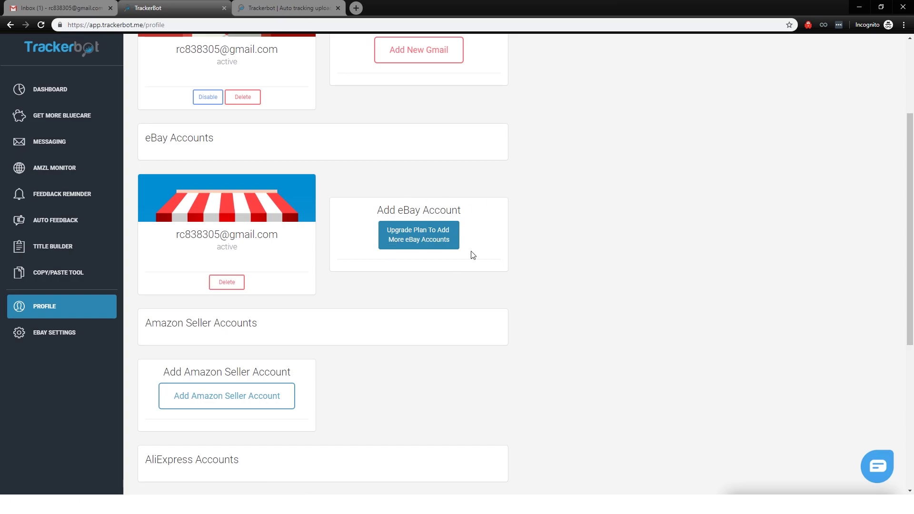
scroll(427, 381, down, 6)
scroll(390, 159, up, 9)
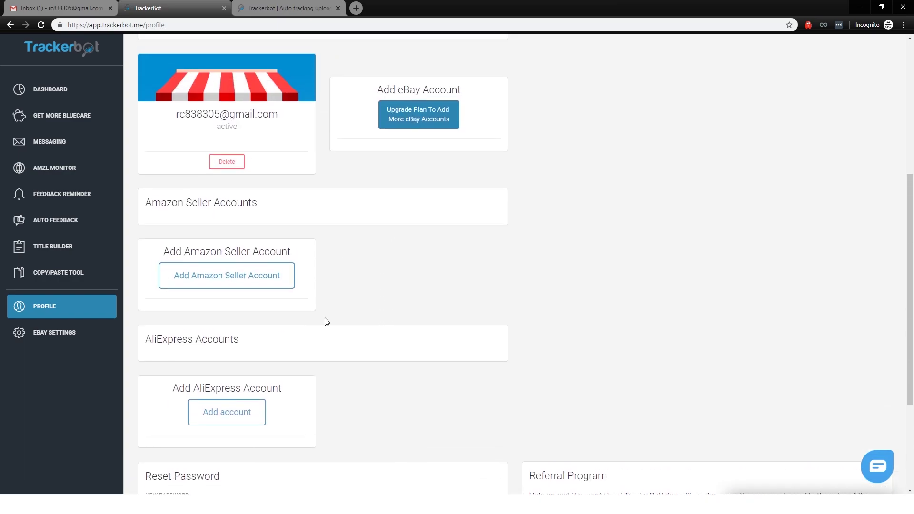
scroll(465, 210, down, 9)
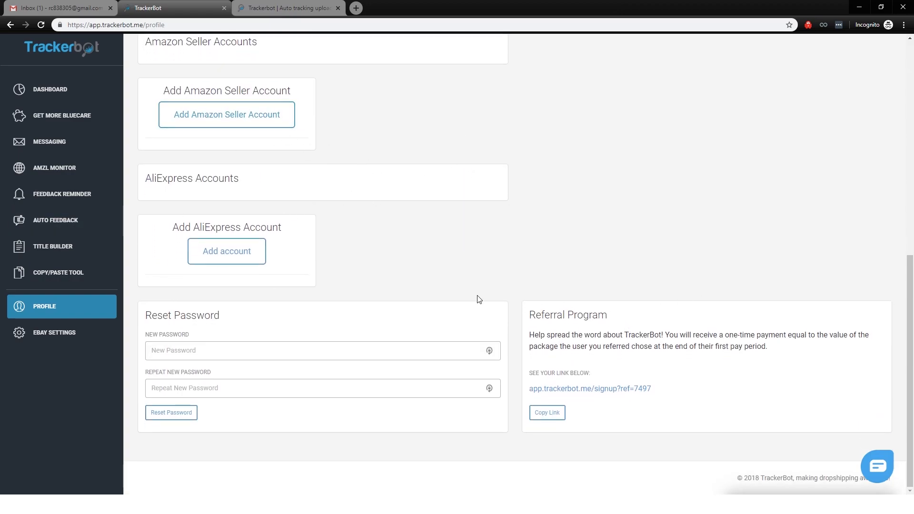
click(61, 337)
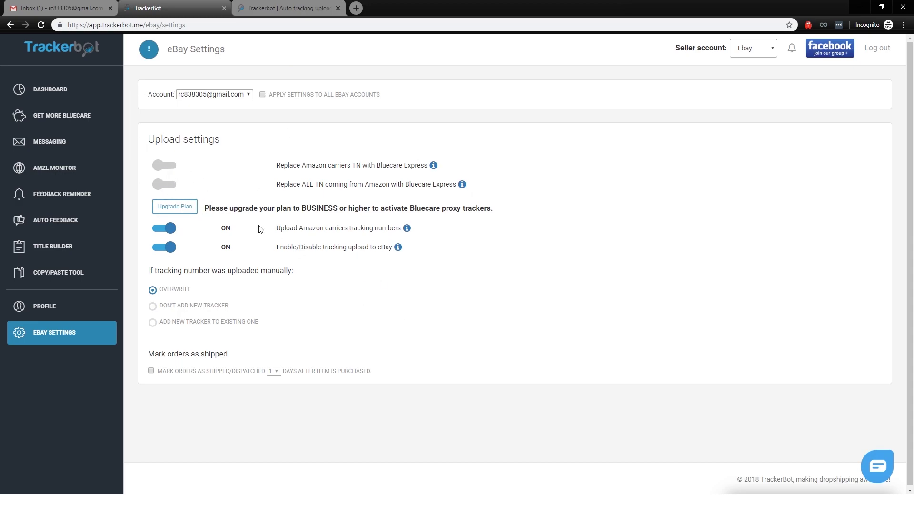
Check the eBay Account dropdown, keeping the same account selected
click(225, 94)
click(200, 103)
click(219, 95)
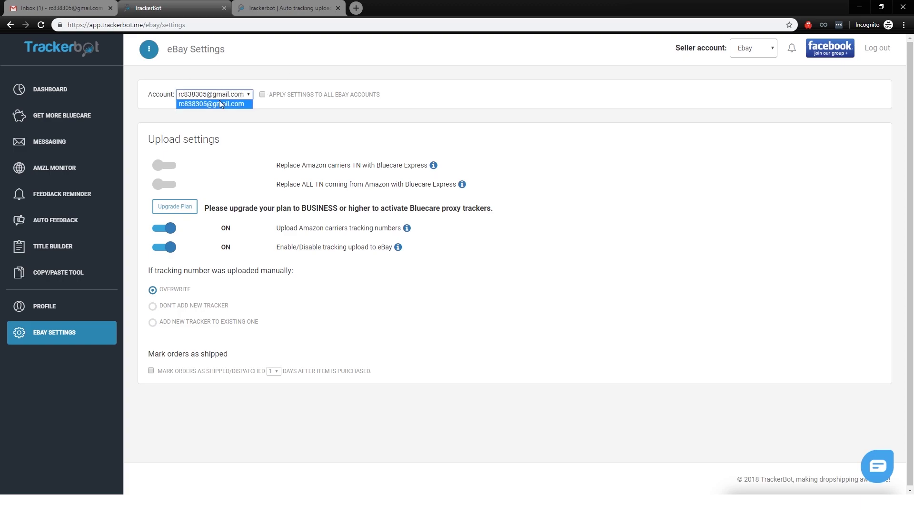
click(248, 130)
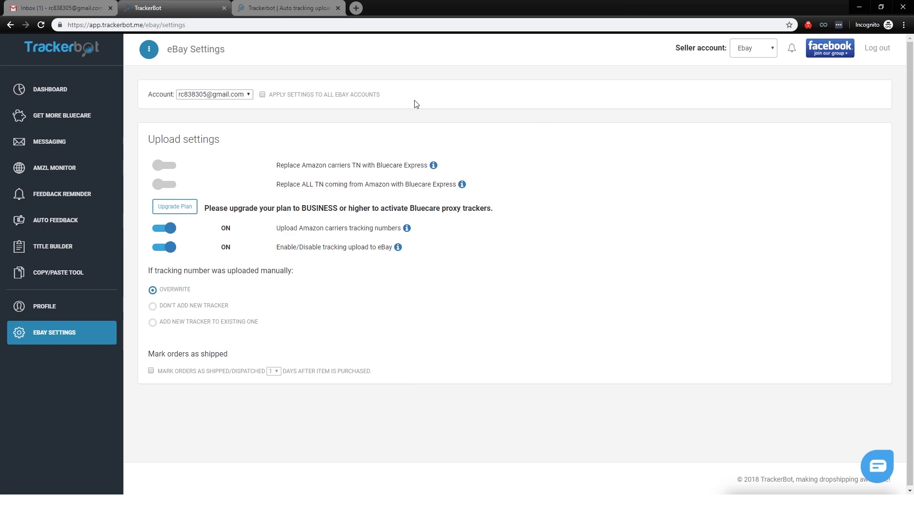
Point out the 'Replace Amazon carriers TN' option, emphasising the word Amazon
drag(277, 166, 375, 166)
click(389, 162)
triple_click(402, 165)
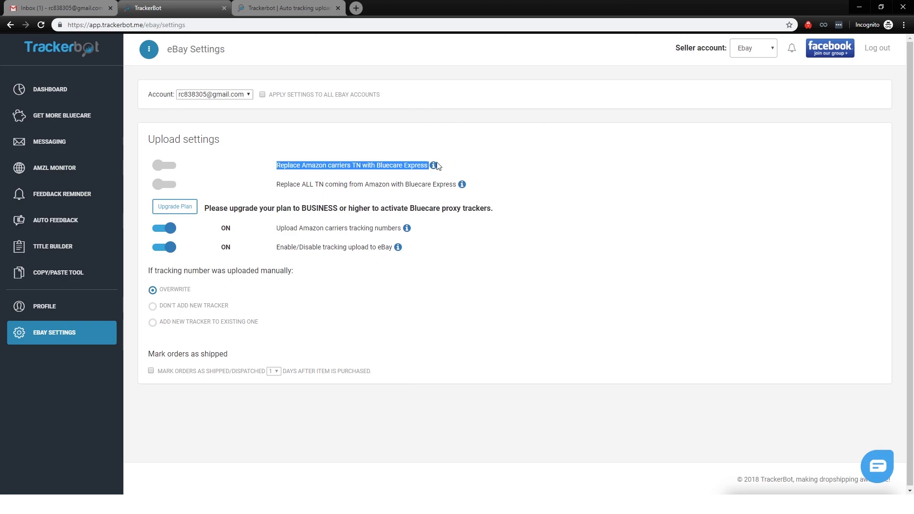
click(295, 164)
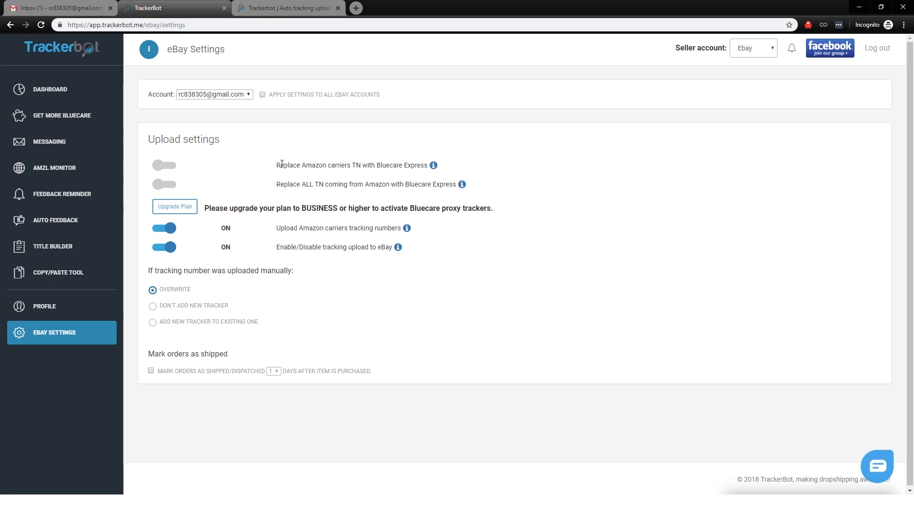
double_click(315, 165)
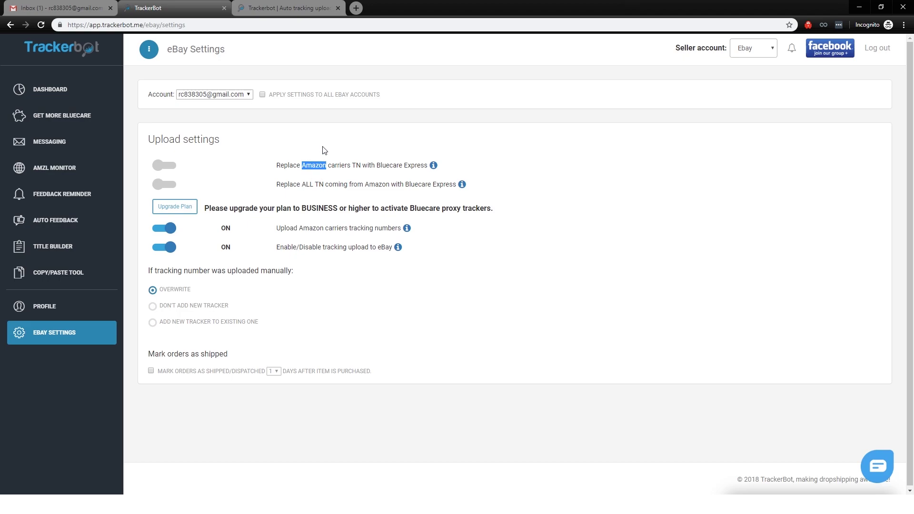
click(313, 173)
double_click(312, 165)
drag(381, 165, 430, 165)
click(453, 169)
drag(277, 167, 328, 166)
click(521, 166)
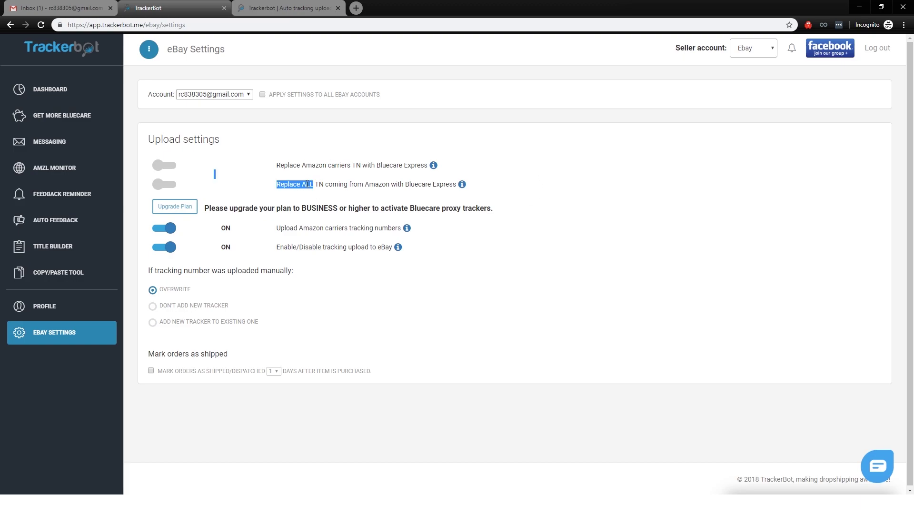
Point out the 'Replace ALL TN' option, emphasising the word ALL
double_click(308, 184)
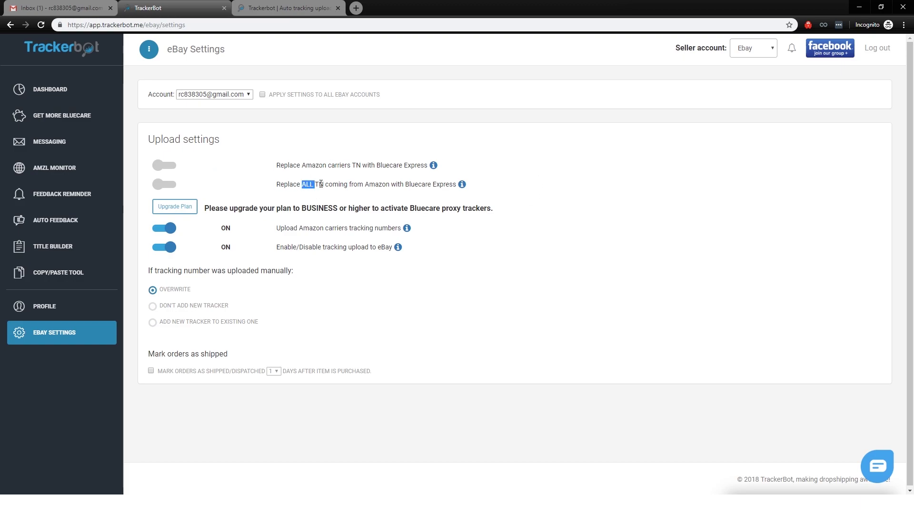
click(166, 192)
drag(283, 183, 437, 185)
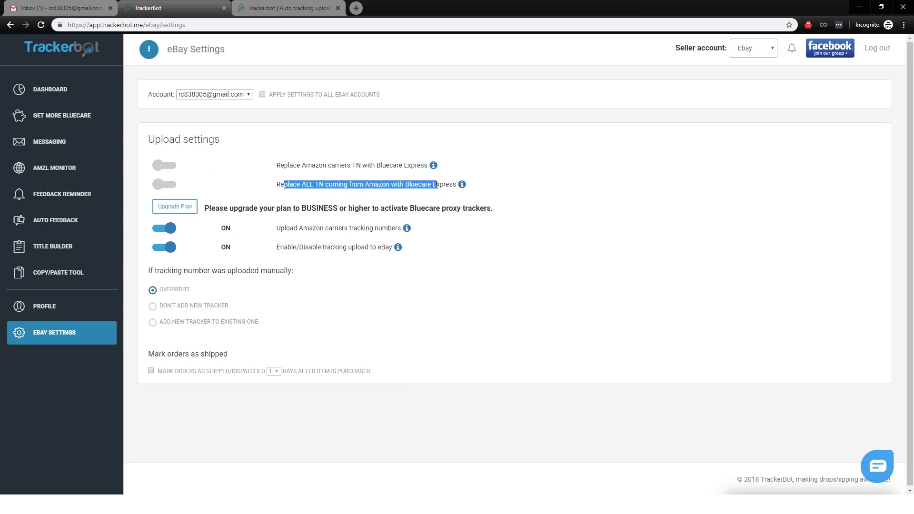
click(327, 189)
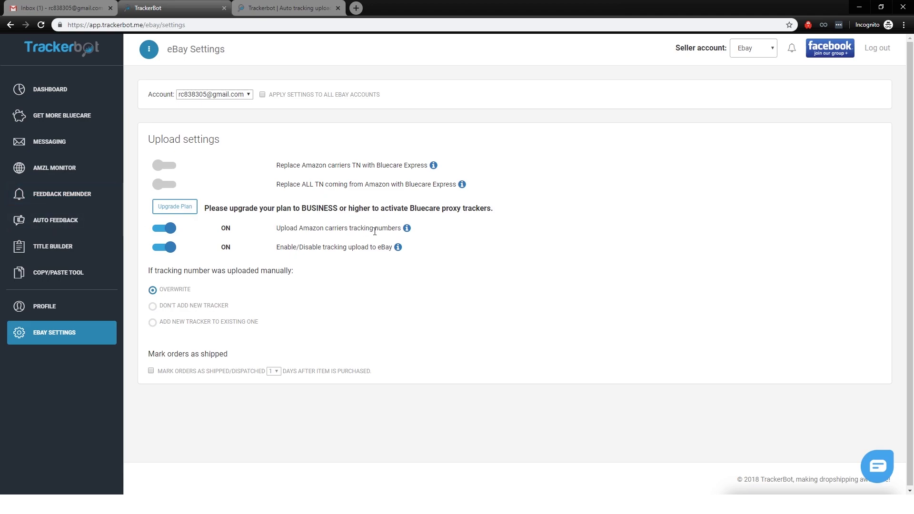
Highlight the 'Upload Amazon carriers tracking numbers' label and show its explanation
drag(403, 228, 283, 238)
click(278, 236)
drag(277, 233, 309, 229)
mouse_move(405, 231)
mouse_move(403, 230)
mouse_down()
mouse_move(278, 235)
mouse_move(400, 232)
mouse_up()
click(282, 236)
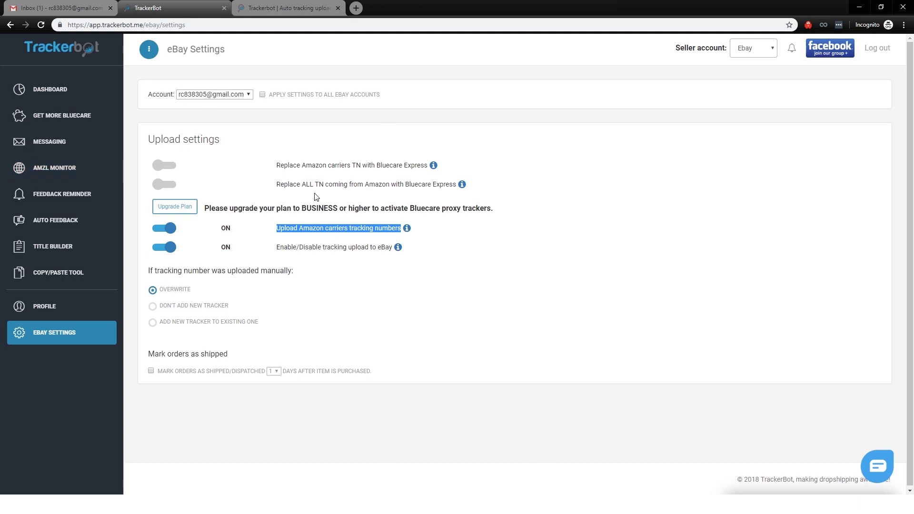
click(165, 231)
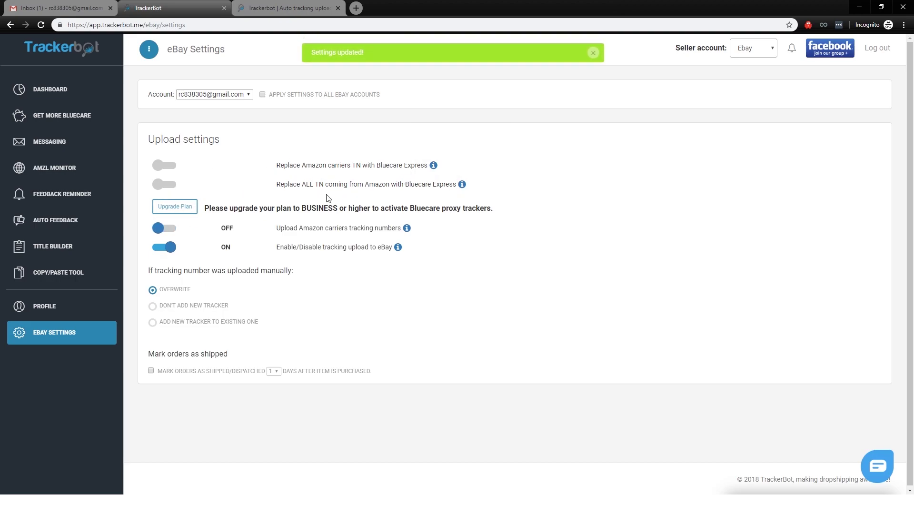
double_click(290, 185)
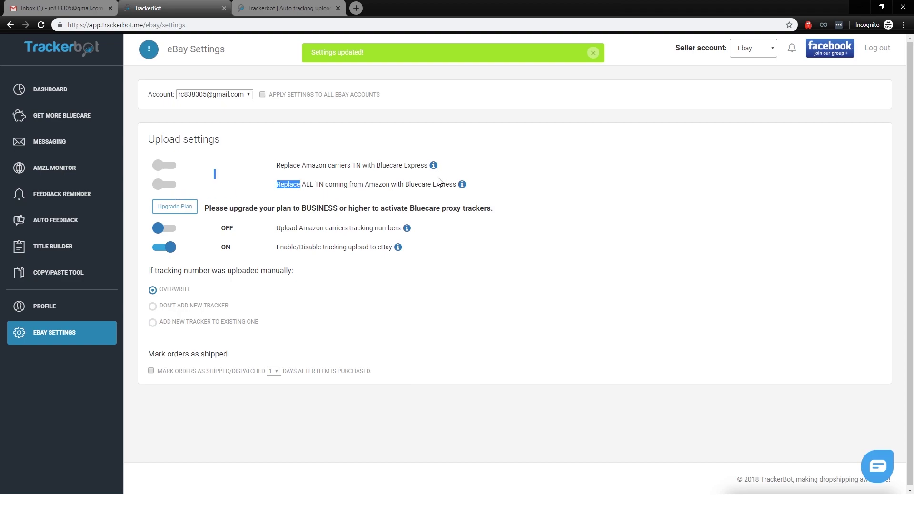
shift+click(466, 184)
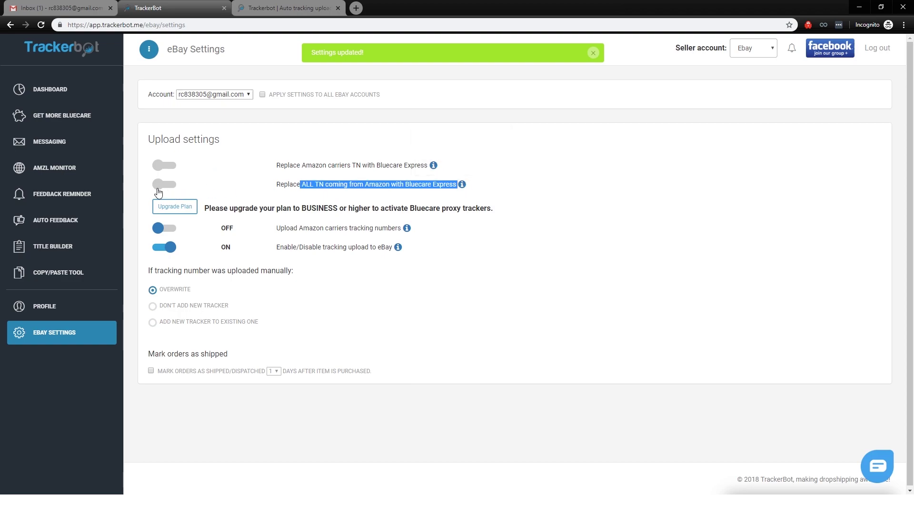
click(408, 248)
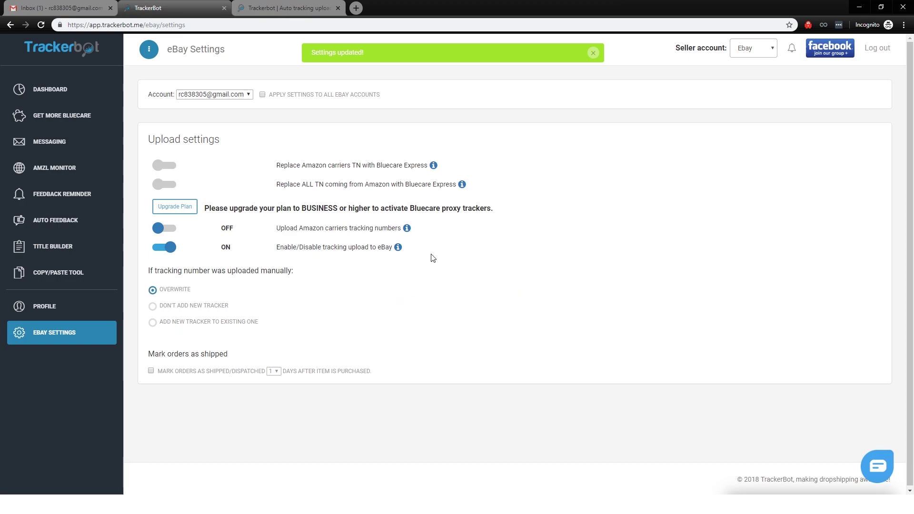
drag(284, 247, 394, 262)
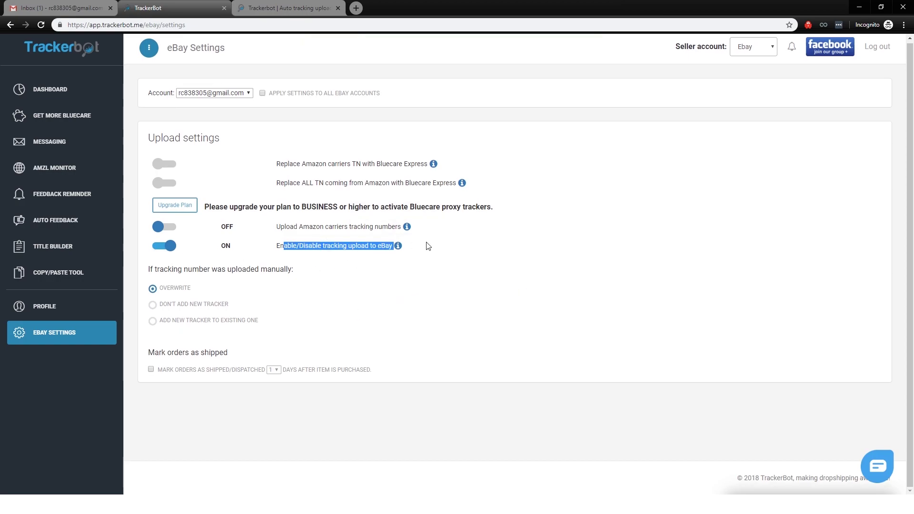
click(166, 246)
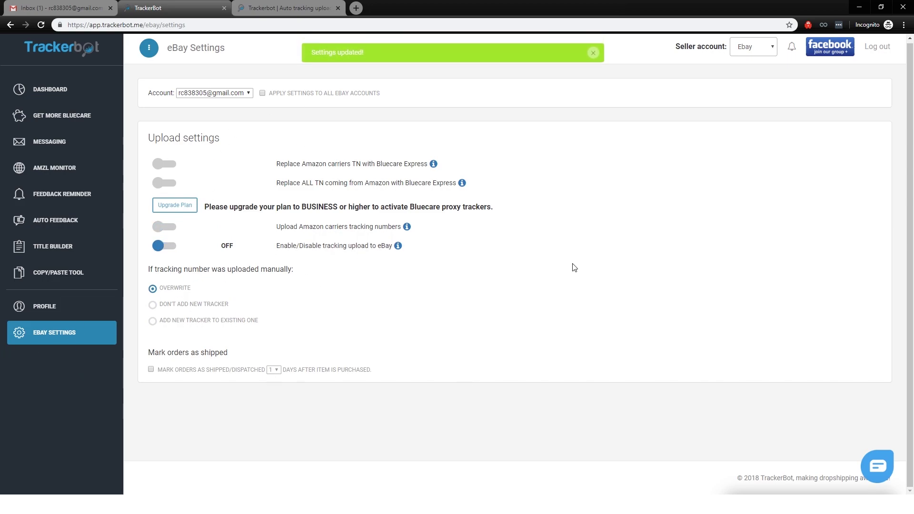
click(166, 247)
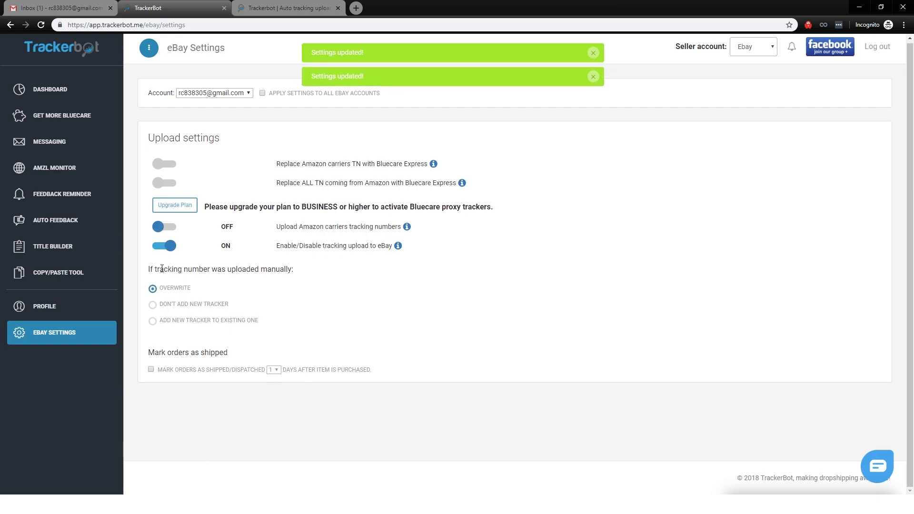
drag(149, 269, 295, 272)
click(271, 291)
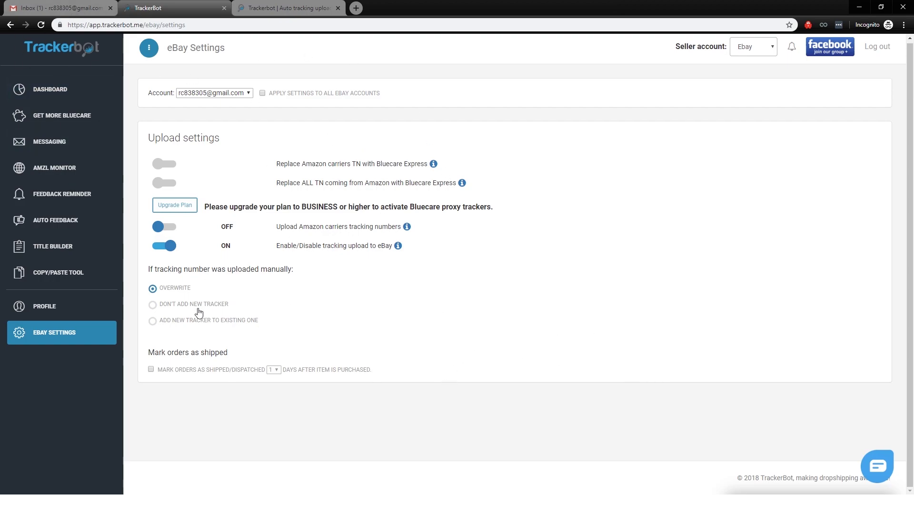
drag(151, 352, 333, 373)
click(422, 404)
drag(152, 351, 324, 374)
click(394, 406)
drag(154, 353, 374, 373)
click(458, 392)
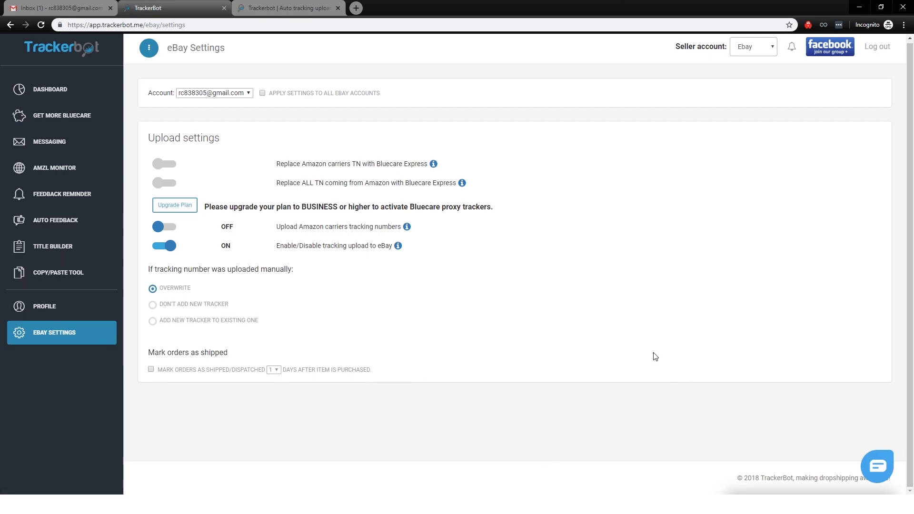